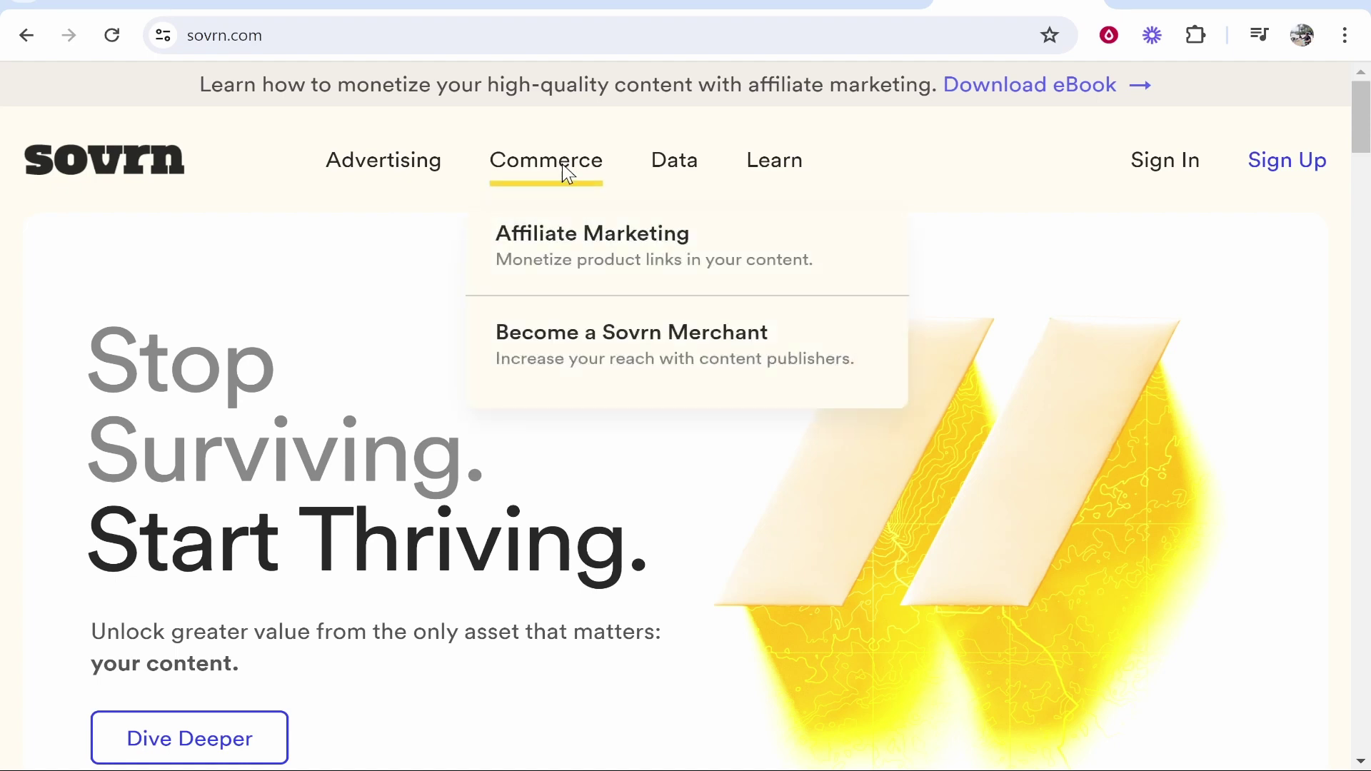
Browse Sovrn's Affiliate Marketing features, then reopen the Commerce page from the Google results.
left_click(587, 233)
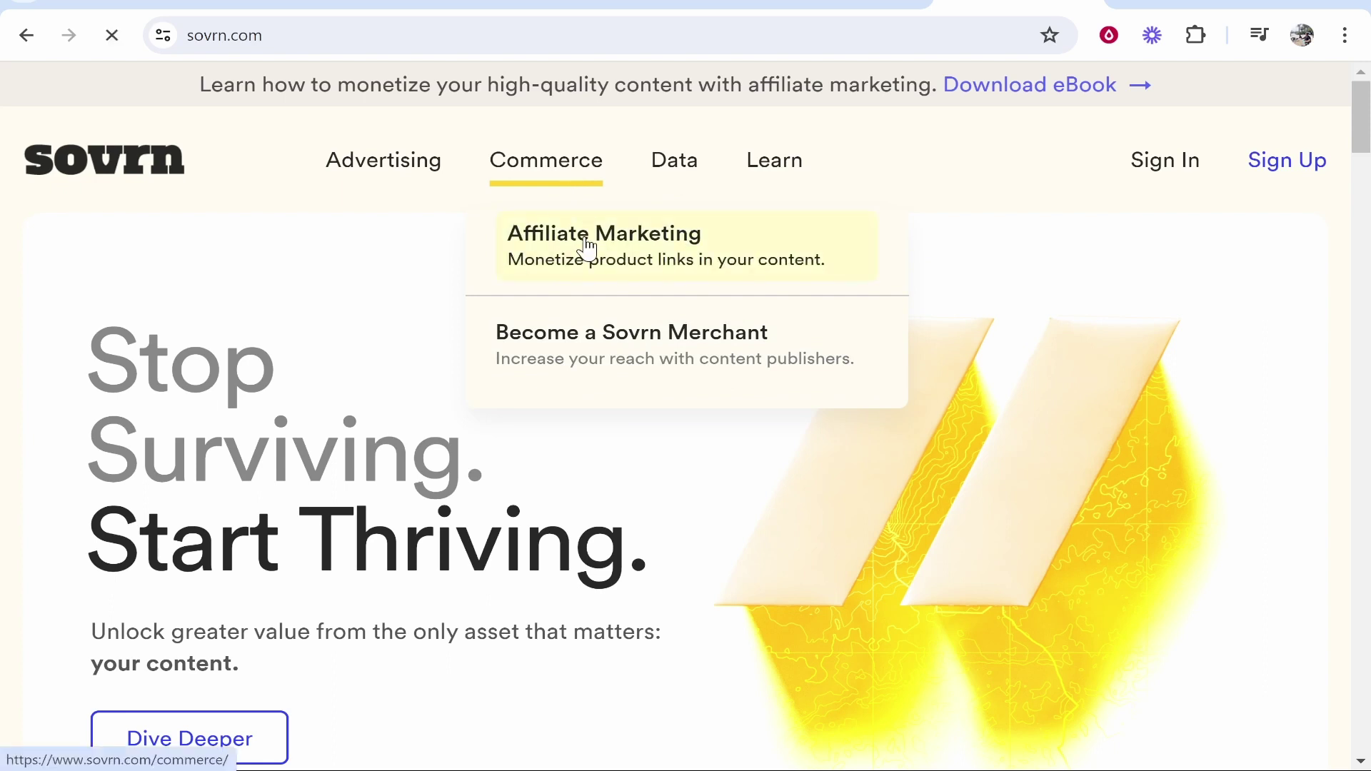
scroll(252, 419, "down", 5)
scroll(252, 419, "down", 2)
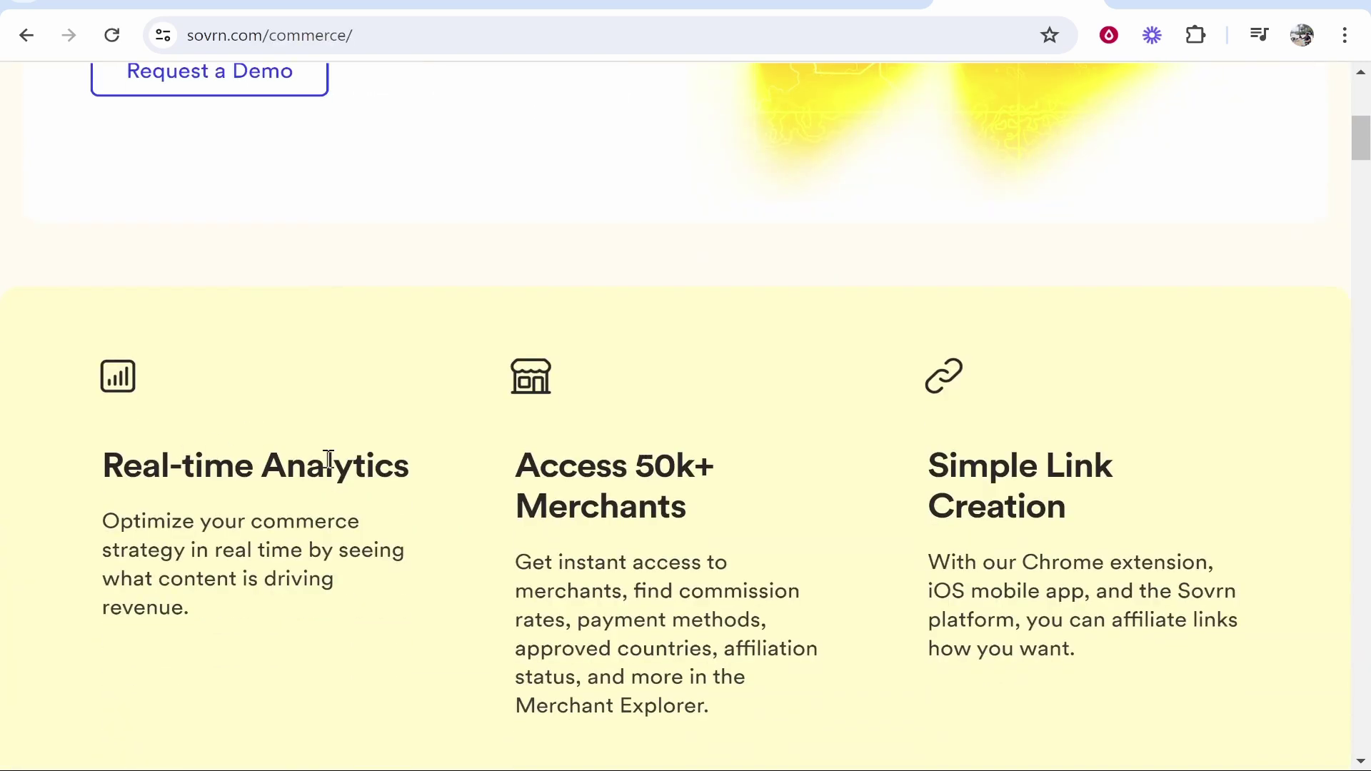
scroll(365, 348, "down", 2)
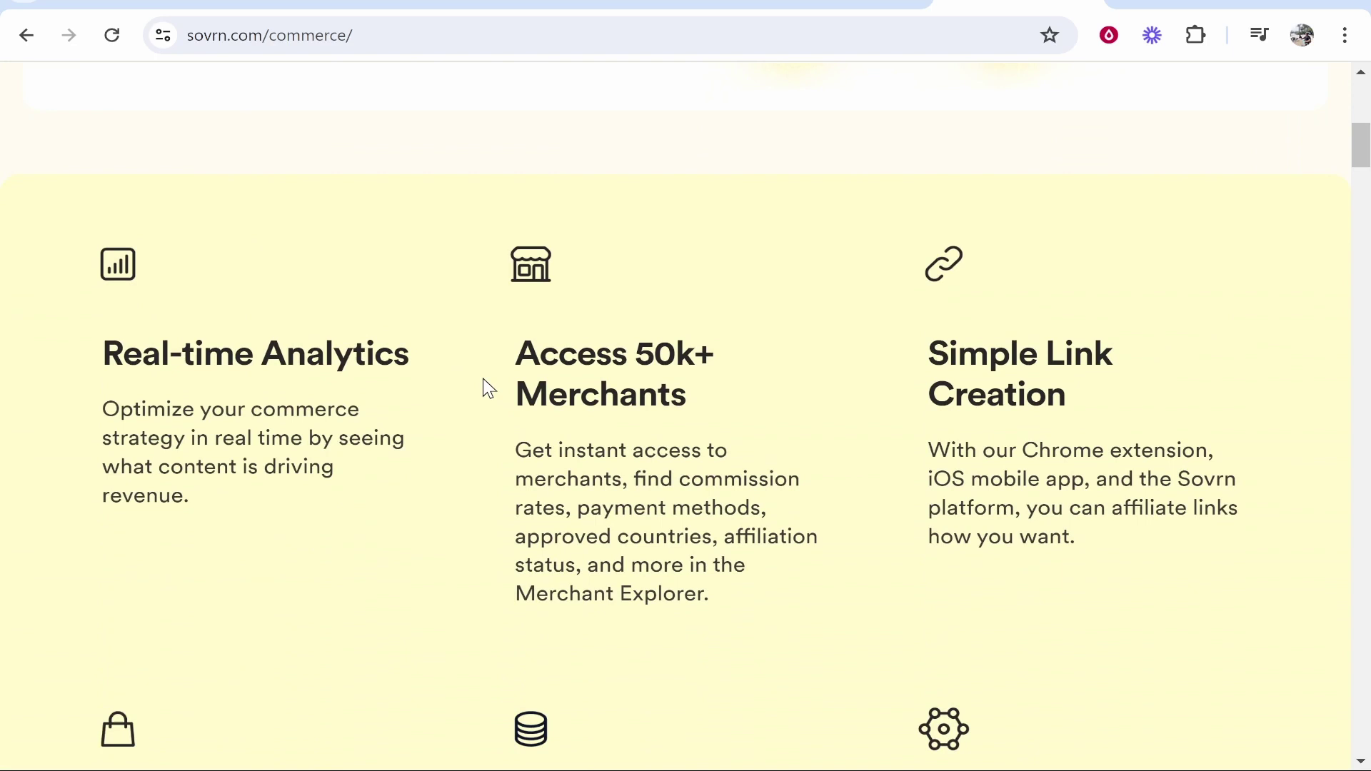
left_click_drag(518, 355, 723, 399)
left_click(985, 360)
left_click_drag(944, 355, 1150, 402)
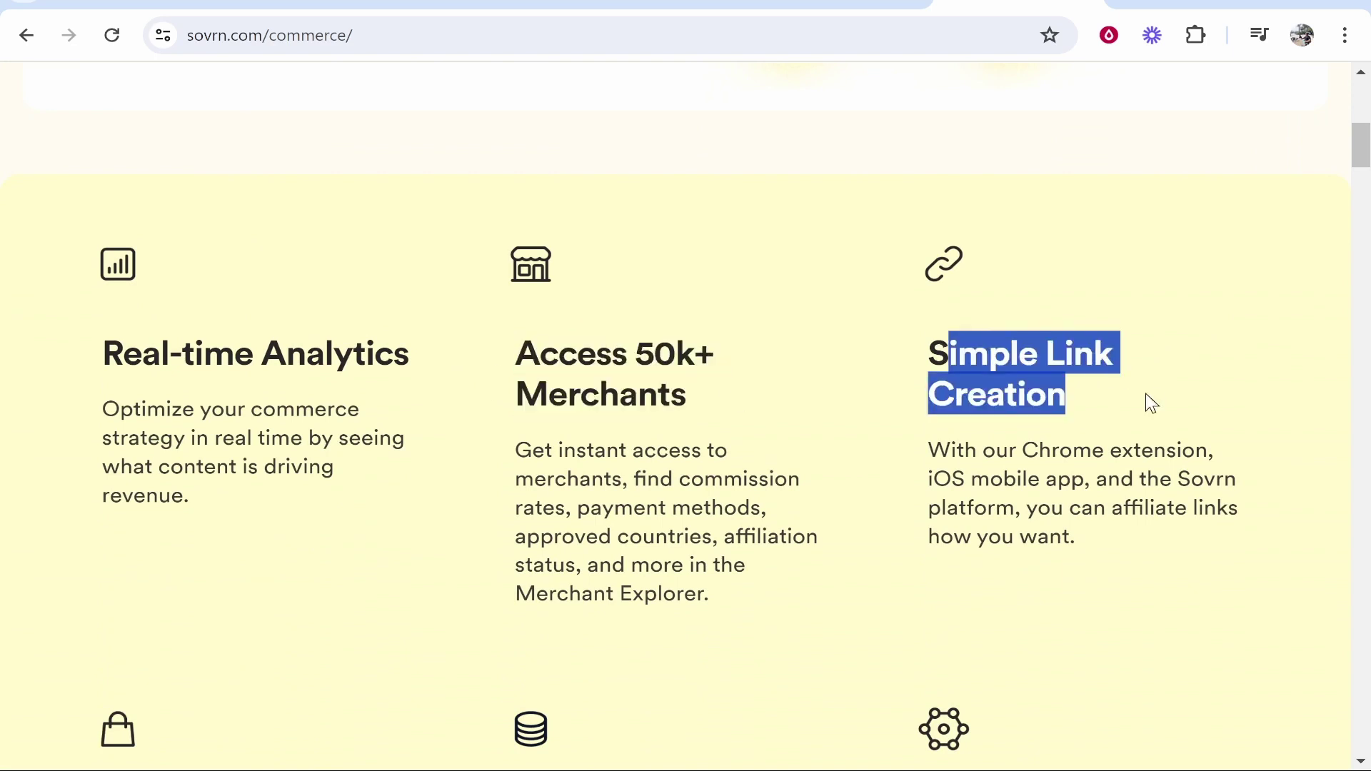
scroll(1142, 405, "down", 2)
scroll(1128, 414, "up", 5)
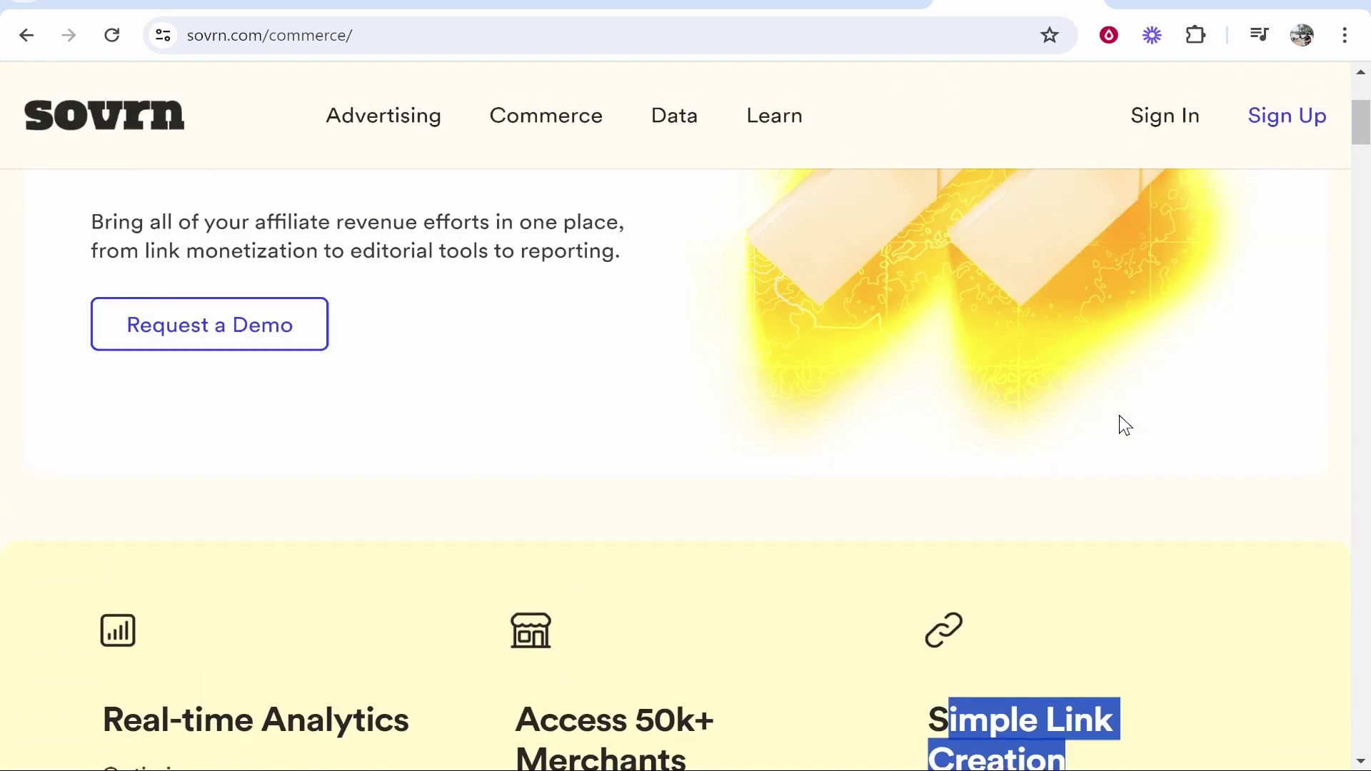
scroll(1120, 414, "up", 3)
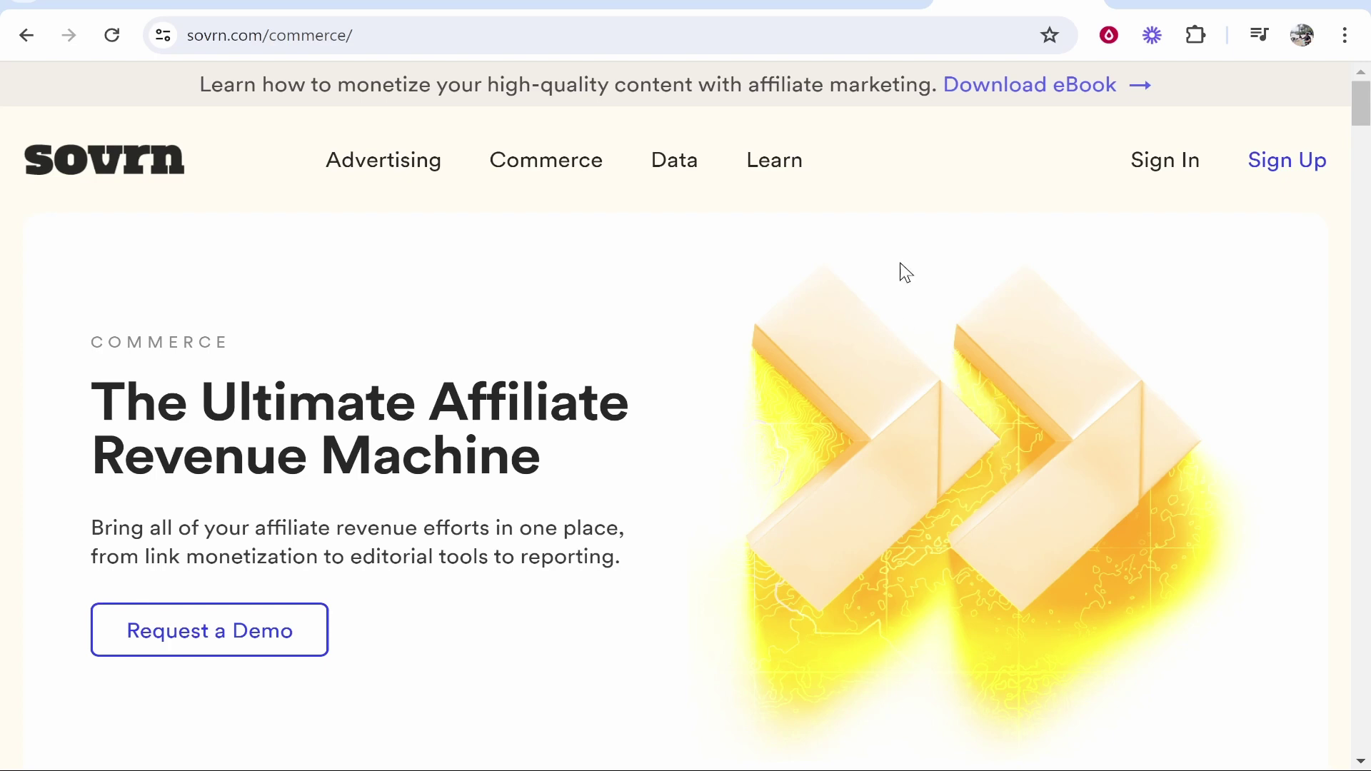
key("ctrl+Tab")
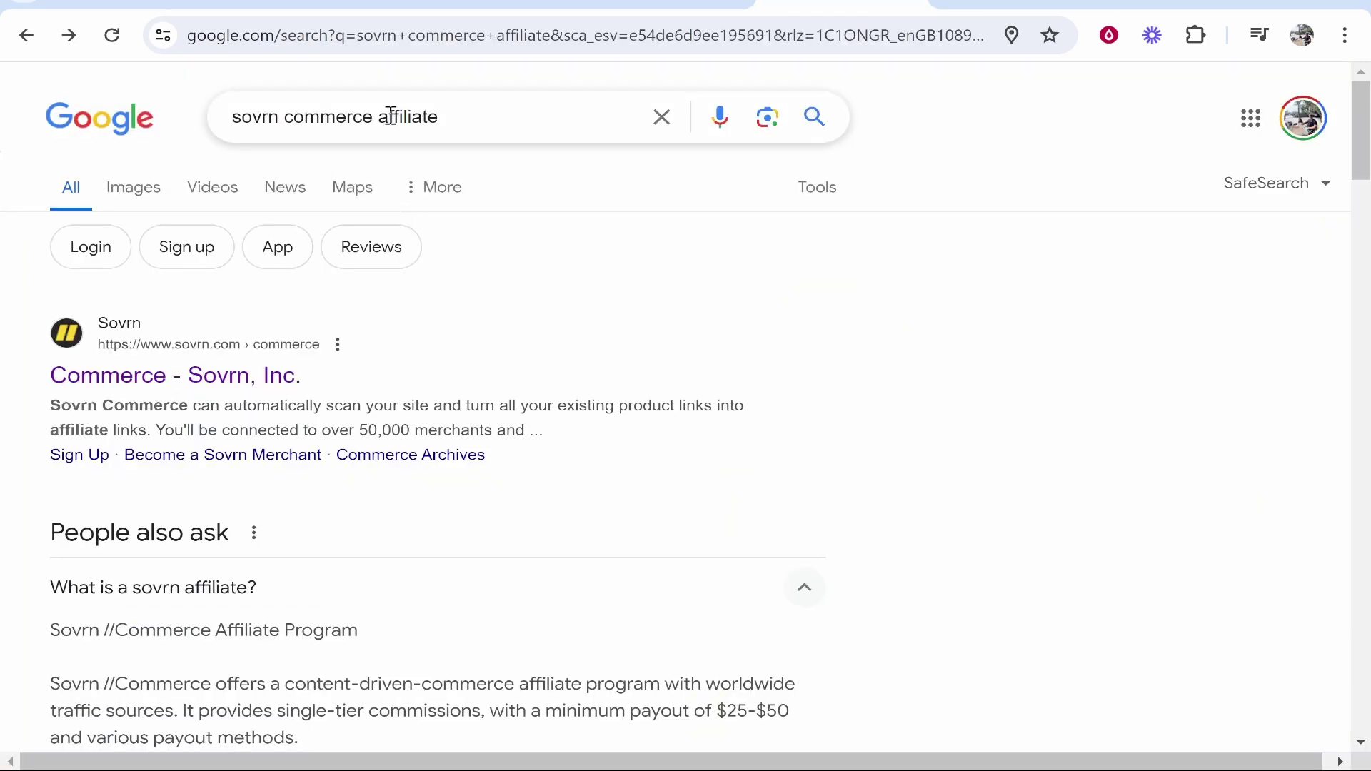
left_click(214, 378)
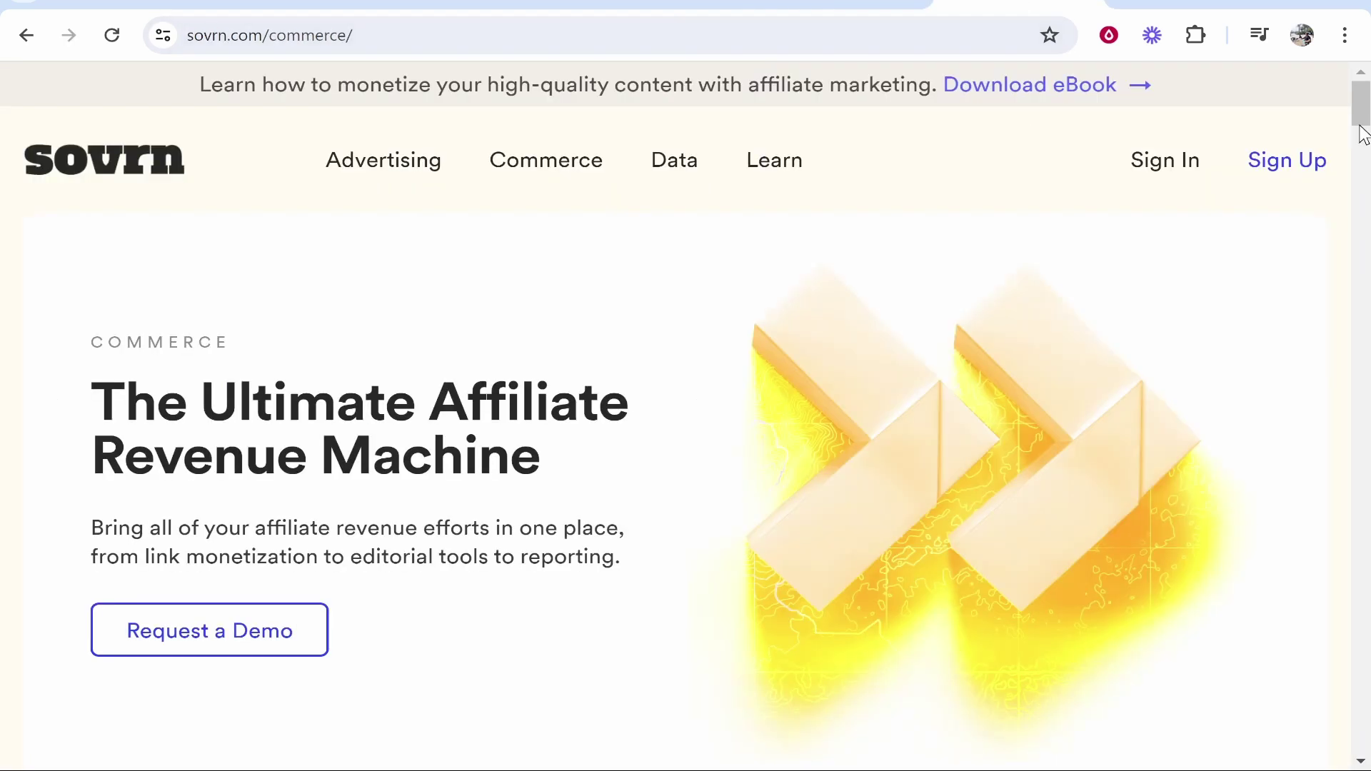
Sign up for Sovrn with Continue with Google and confirm the Google sign-in prompt.
left_click(1286, 166)
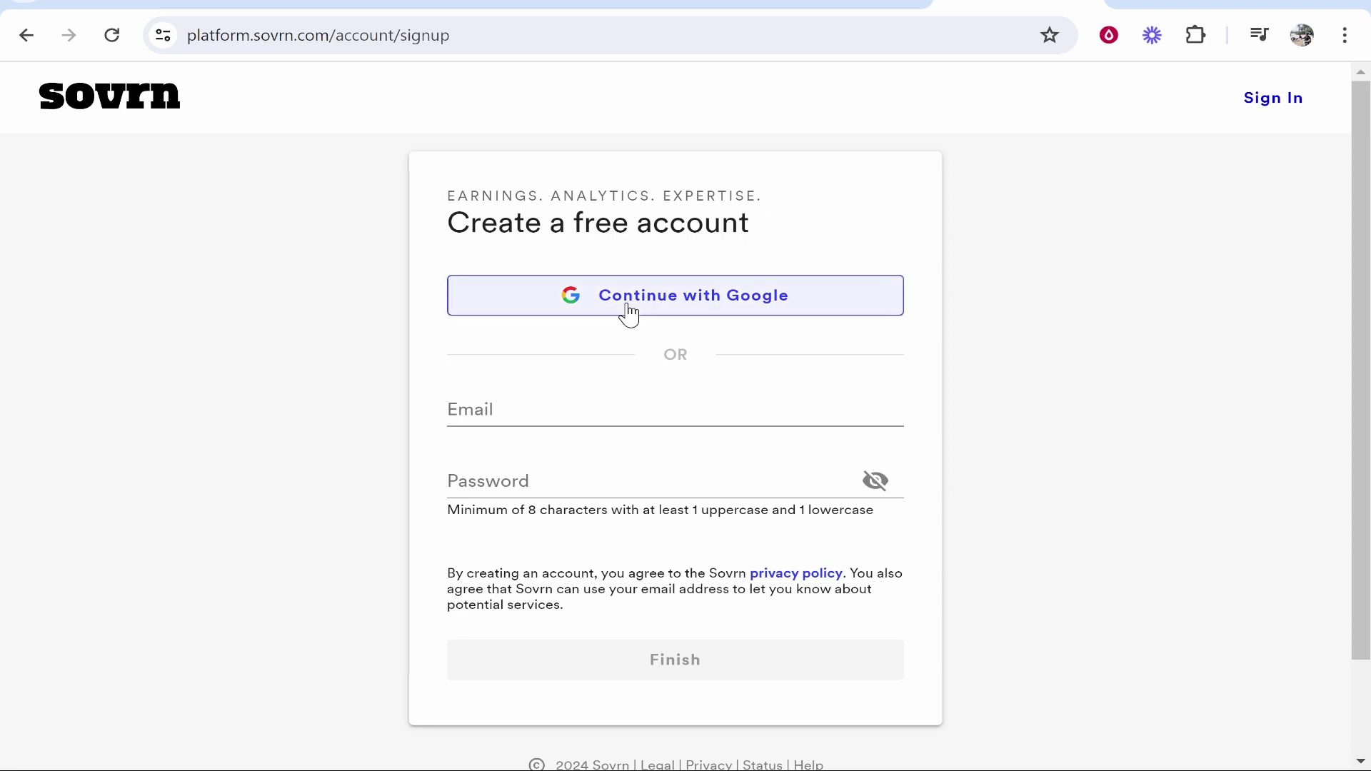
left_click(604, 414)
left_click(645, 303)
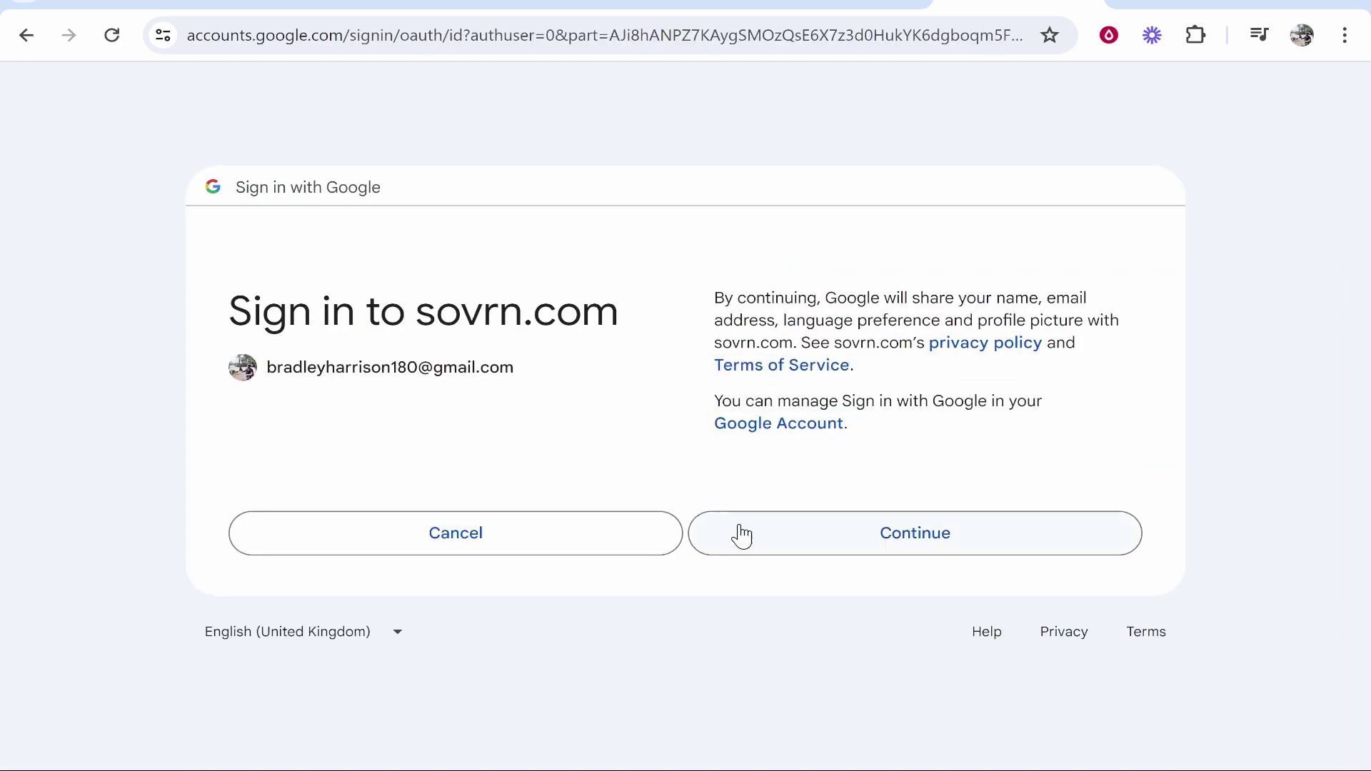
left_click(873, 541)
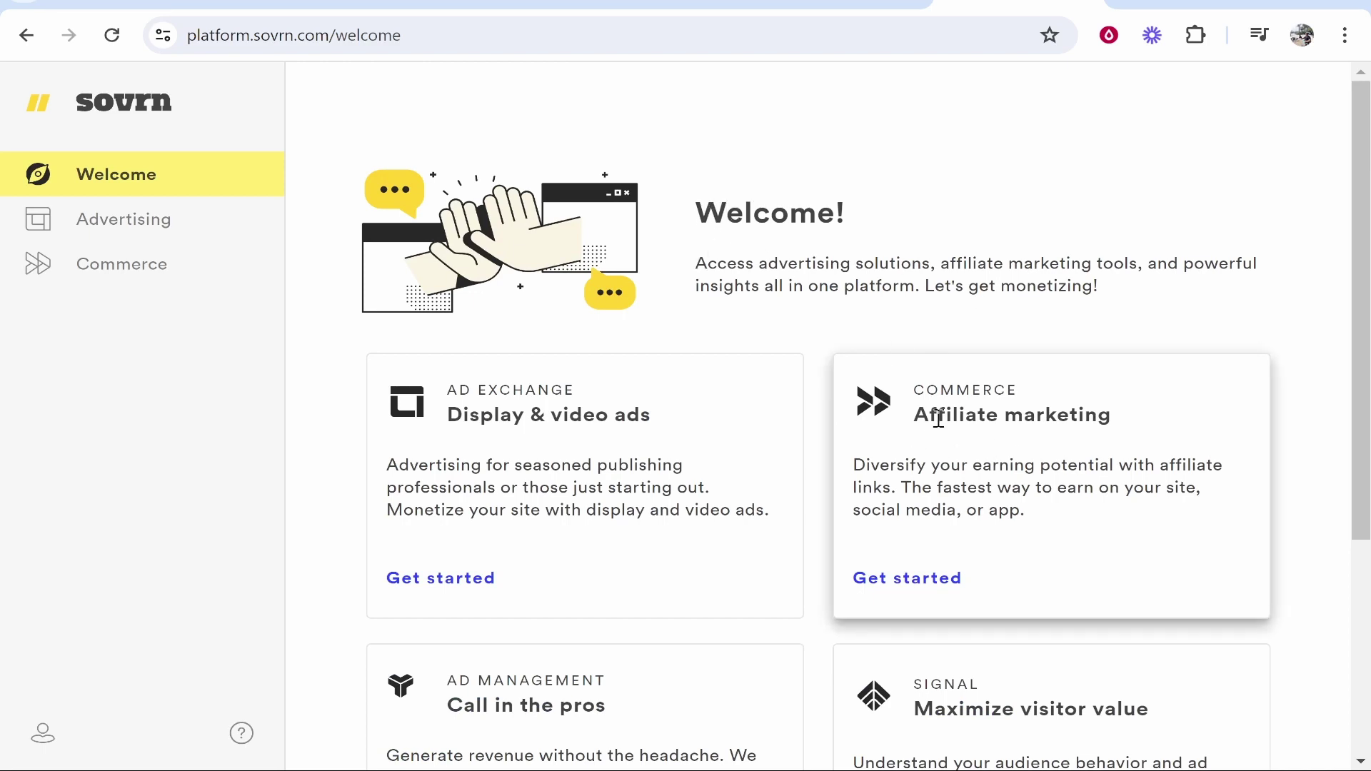
Choose Get started on the Affiliate marketing card, review the guide, and choose Apply now.
left_click_drag(918, 415, 1110, 418)
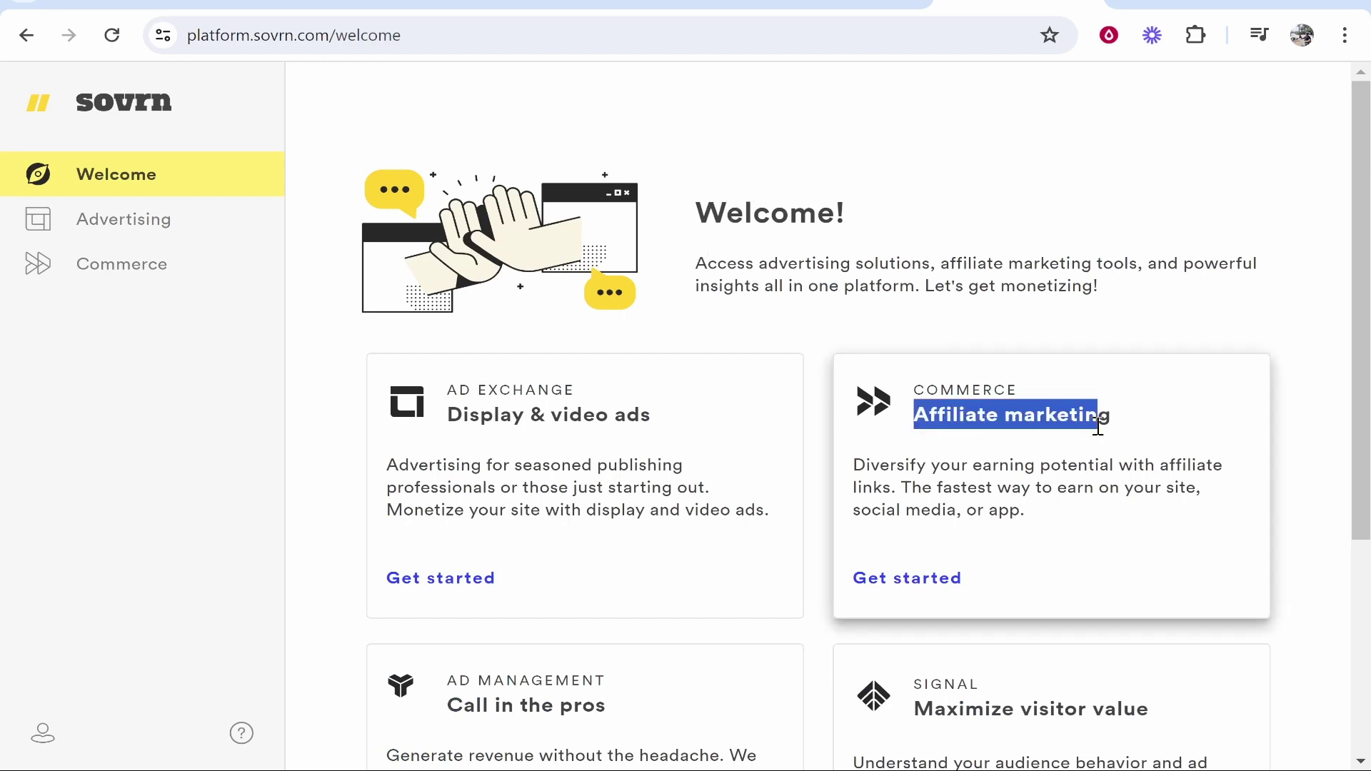
left_click(906, 577)
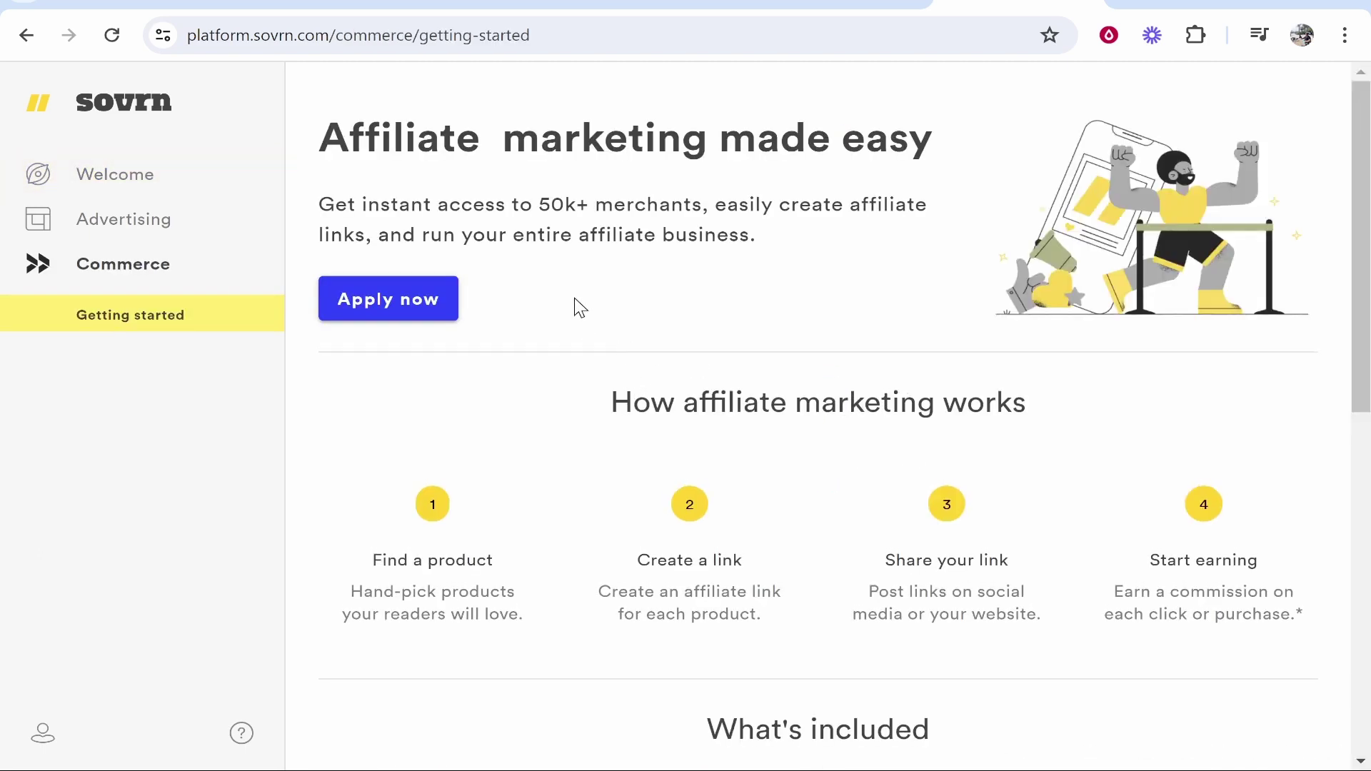
left_click_drag(606, 401, 1027, 401)
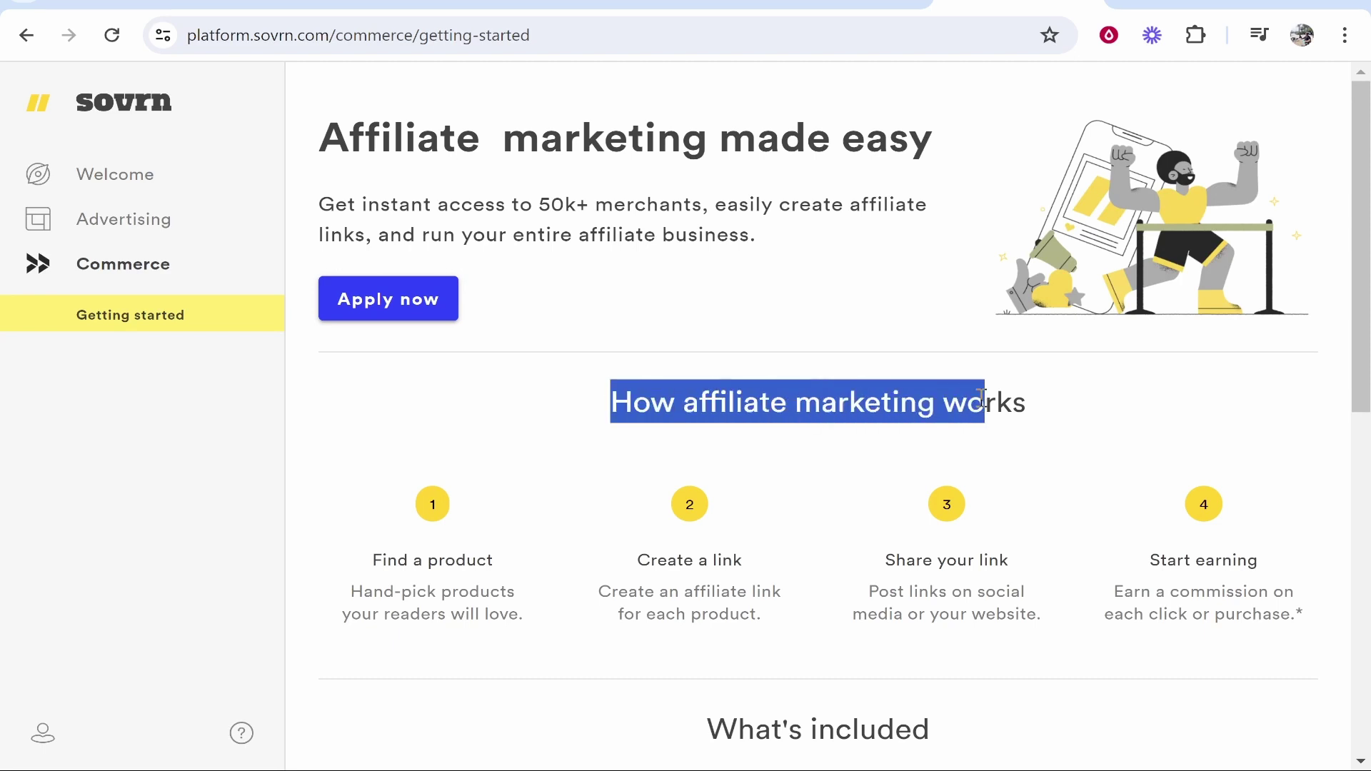
left_click(1029, 402)
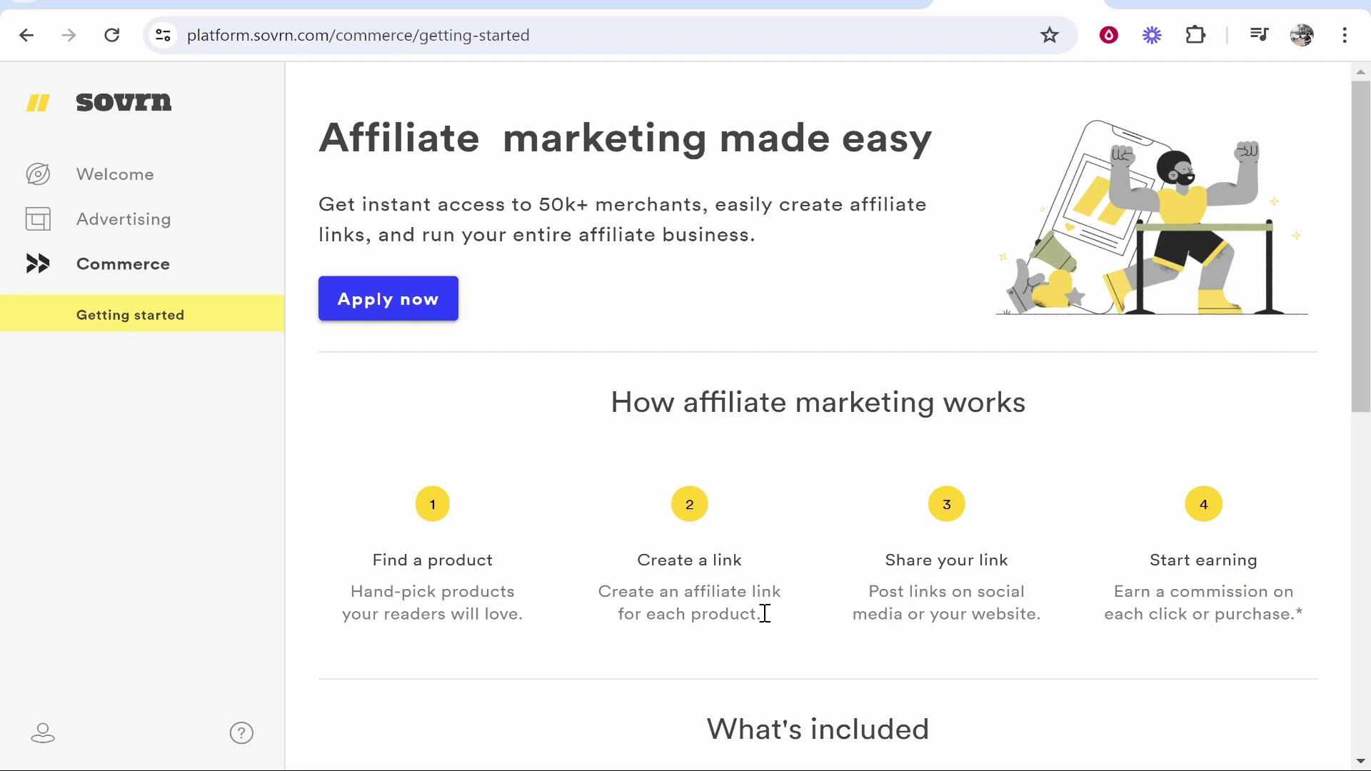
left_click_drag(1151, 559, 1253, 560)
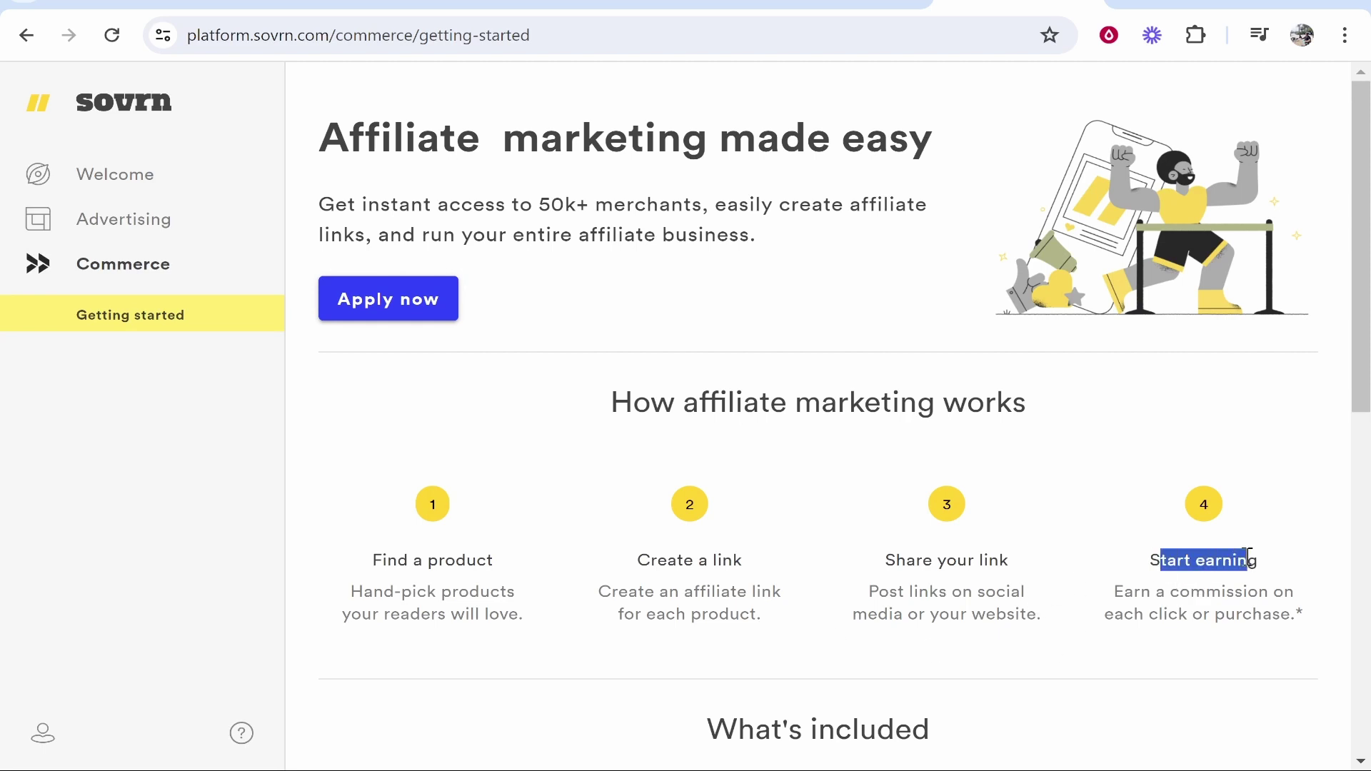
left_click(1250, 560)
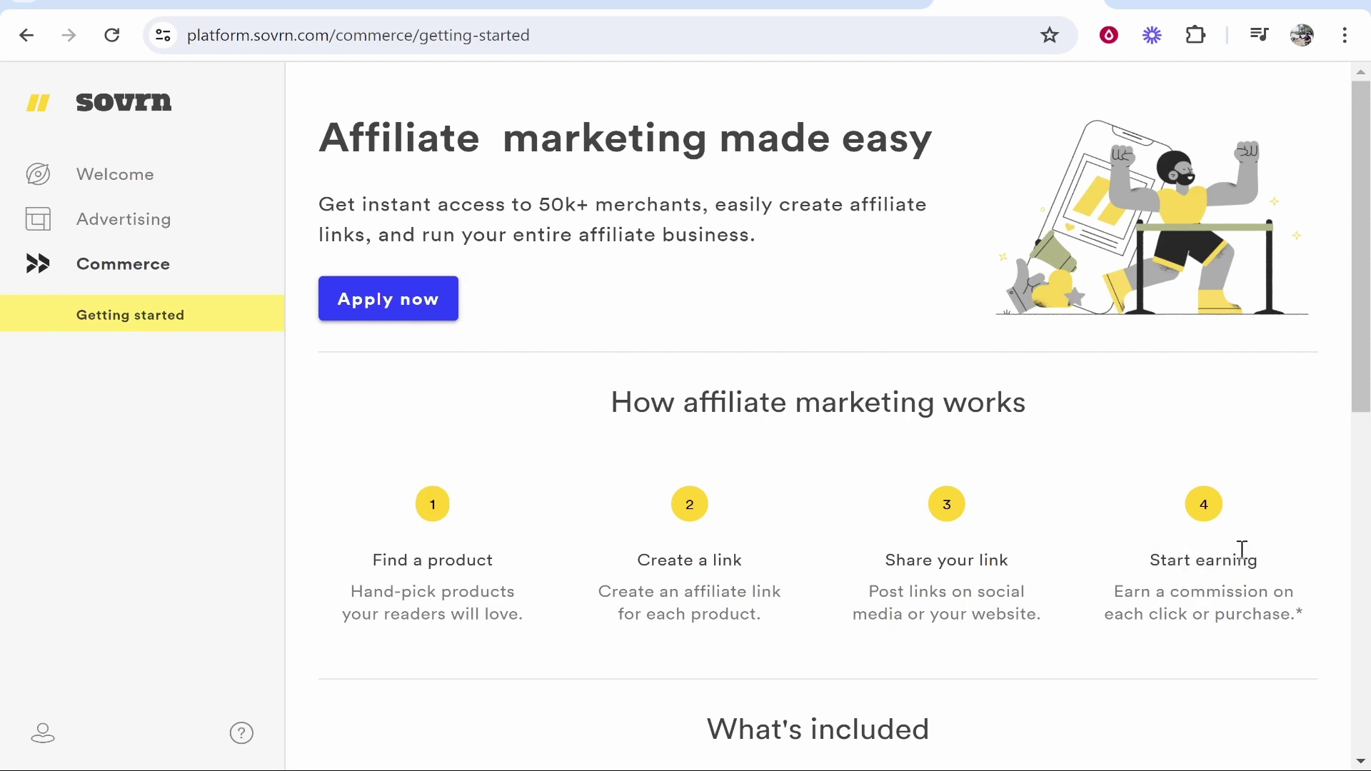
scroll(1246, 557, "down", 3)
scroll(814, 472, "down", 2)
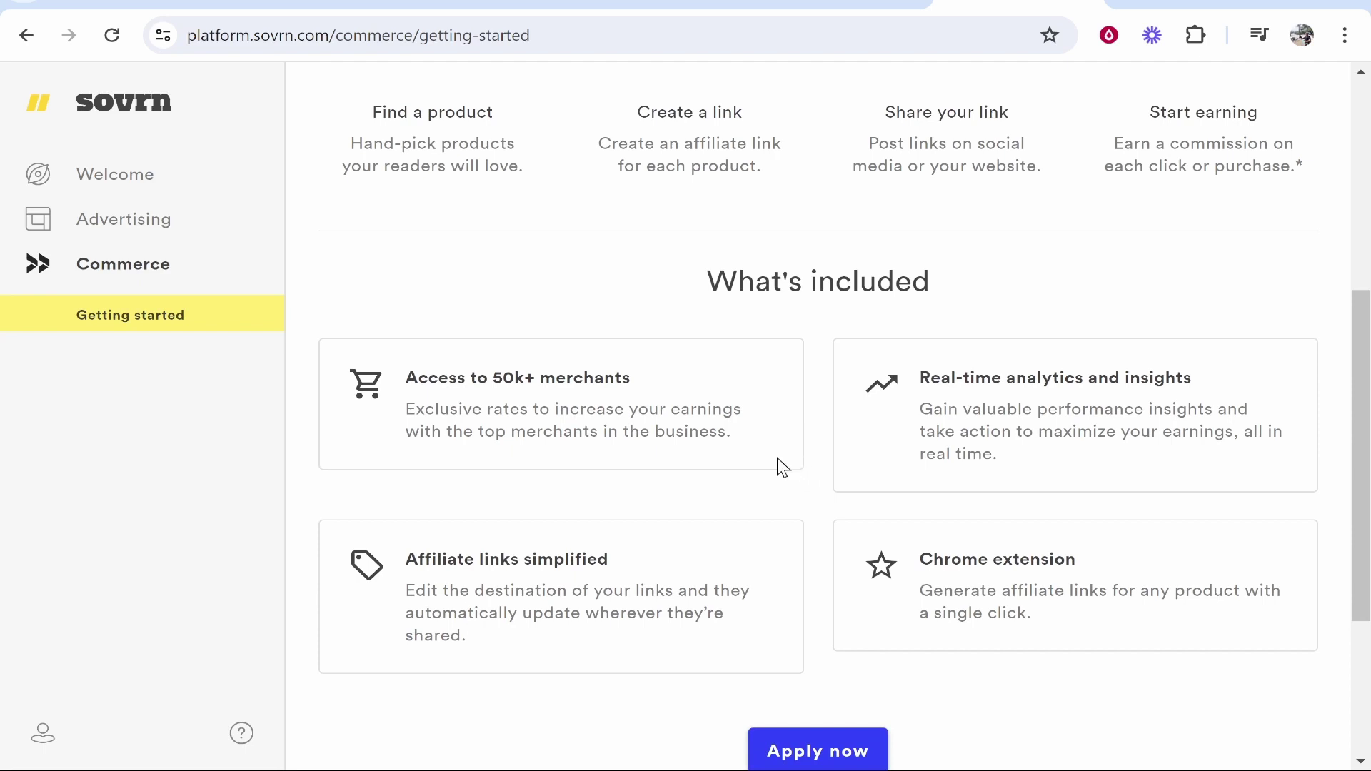
scroll(776, 458, "down", 2)
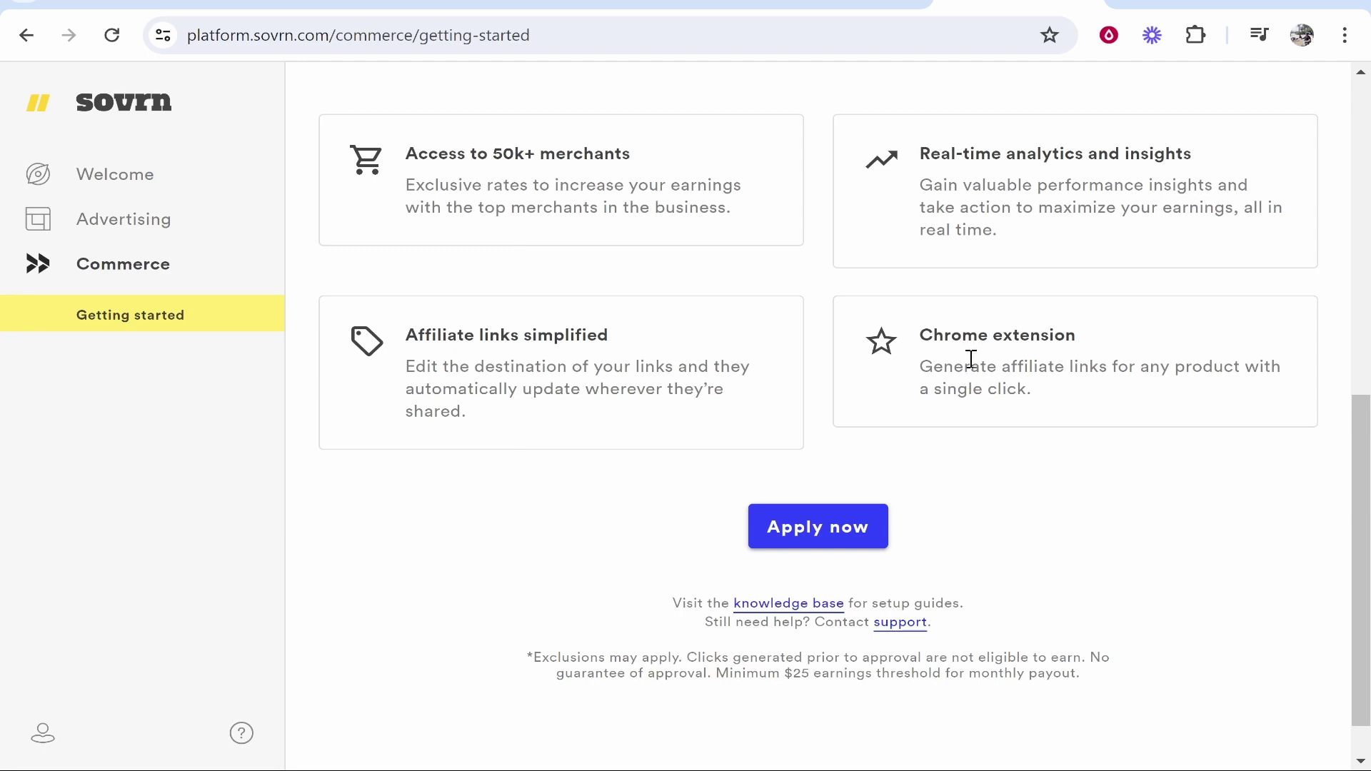
left_click(815, 537)
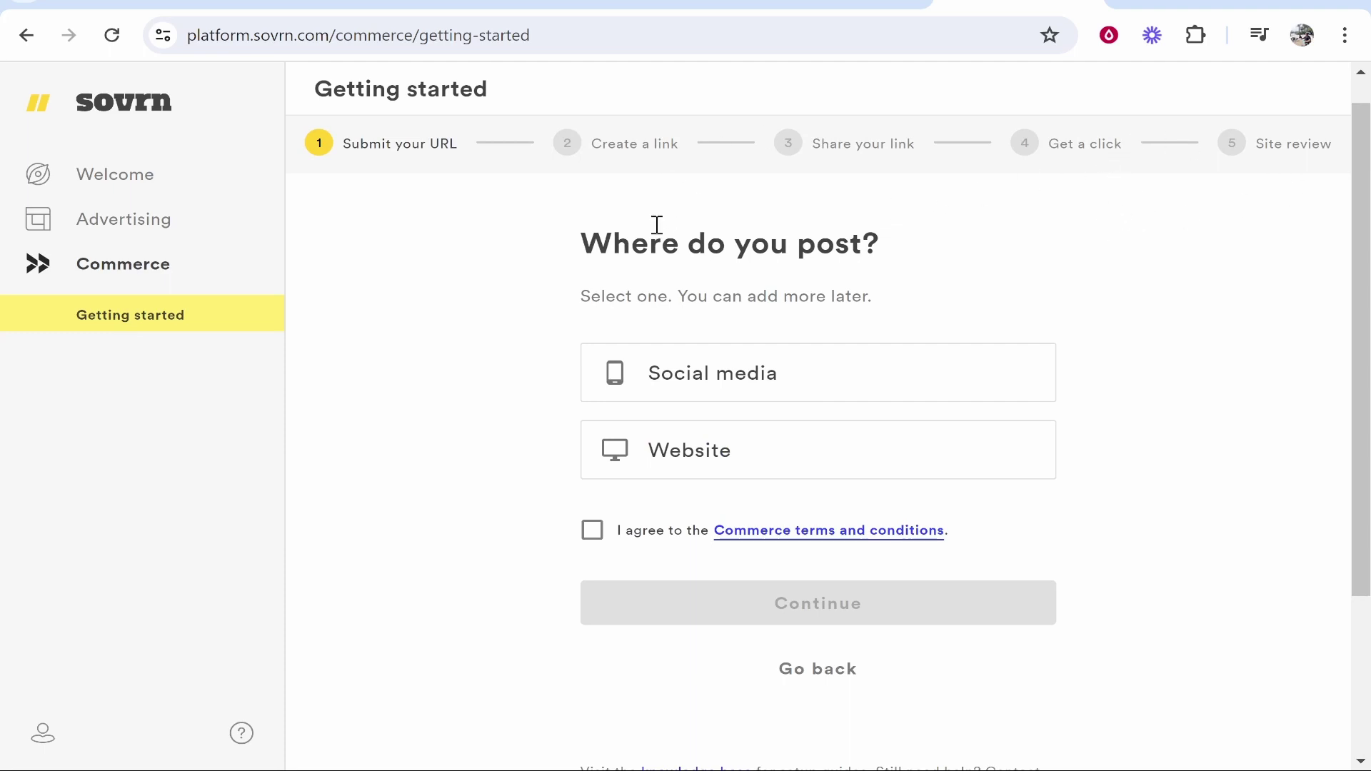
Mark Website as the posting place and copy the YouTube channel's web address.
left_click(680, 375)
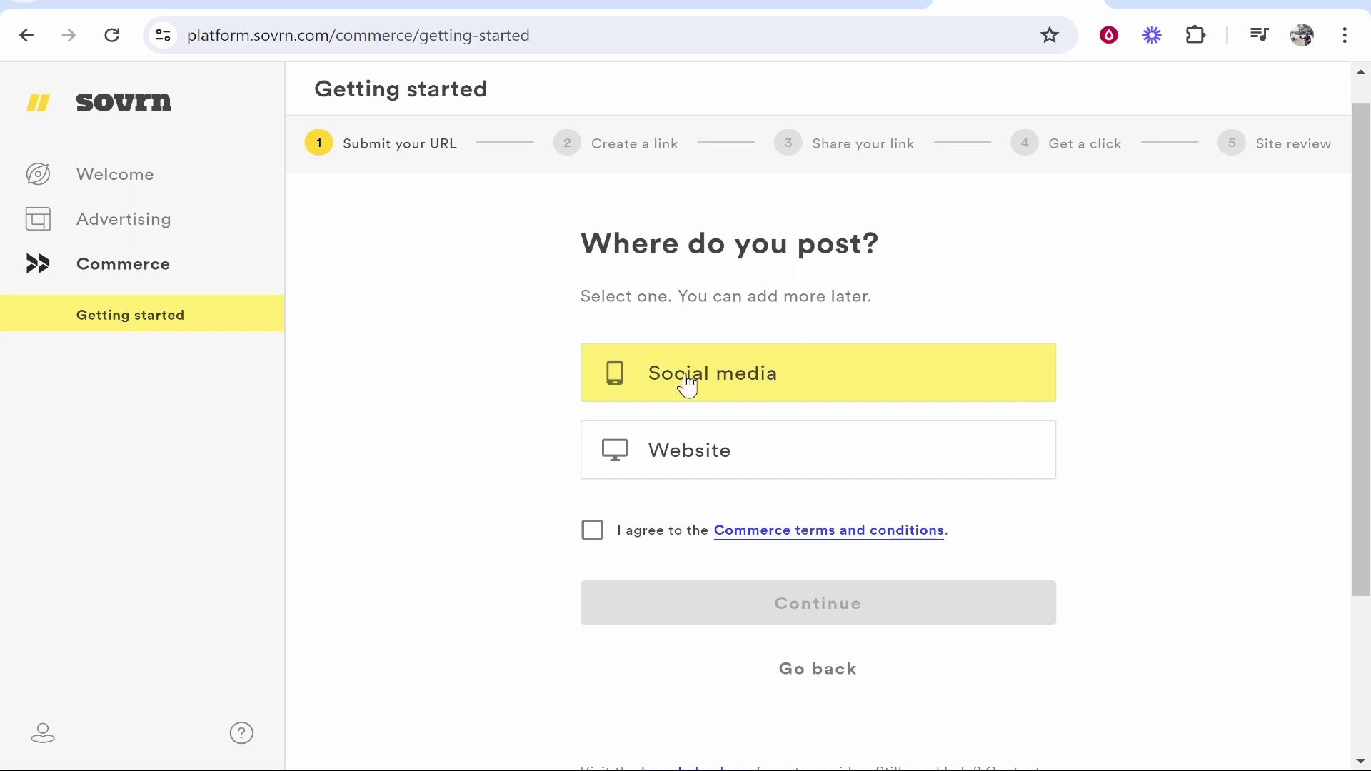
left_click(774, 451)
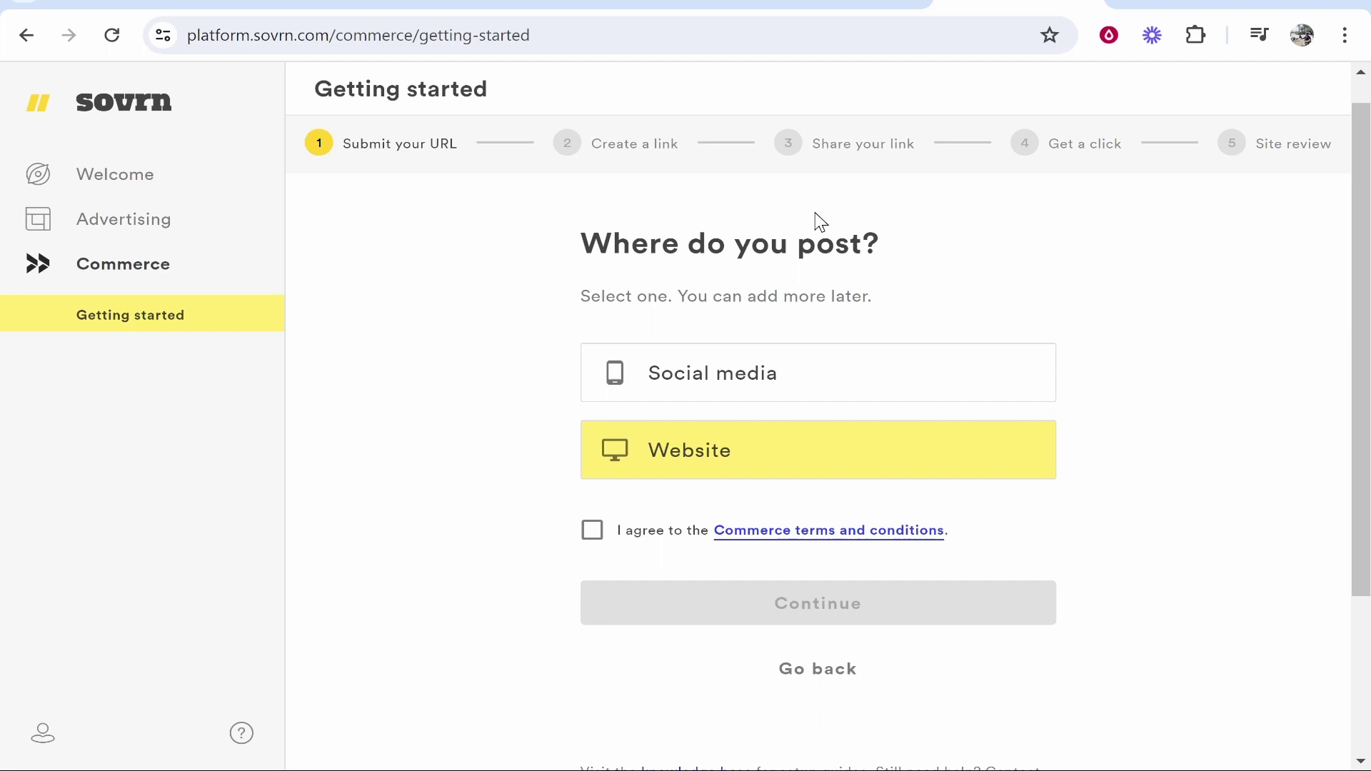
left_click(665, 5)
left_click(544, 35)
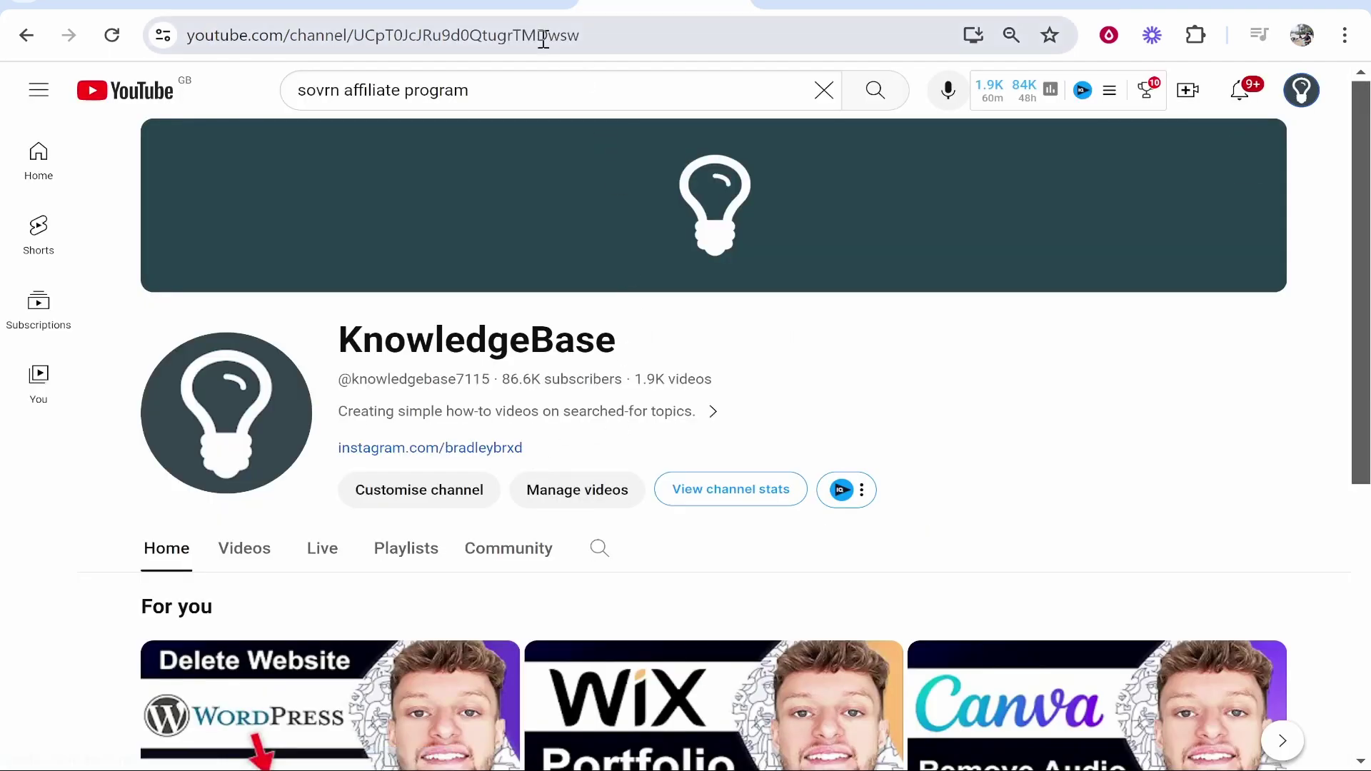
right_click(292, 43)
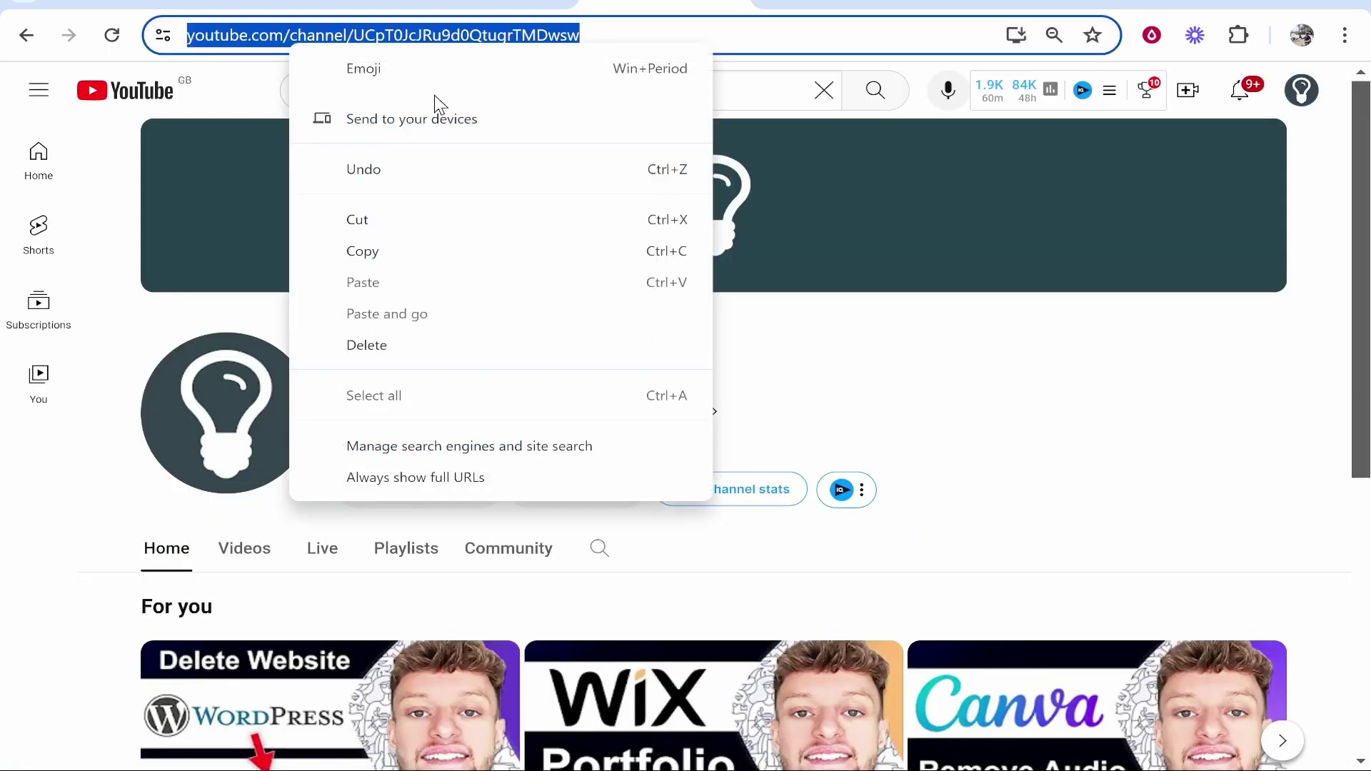
left_click(362, 251)
left_click(848, 6)
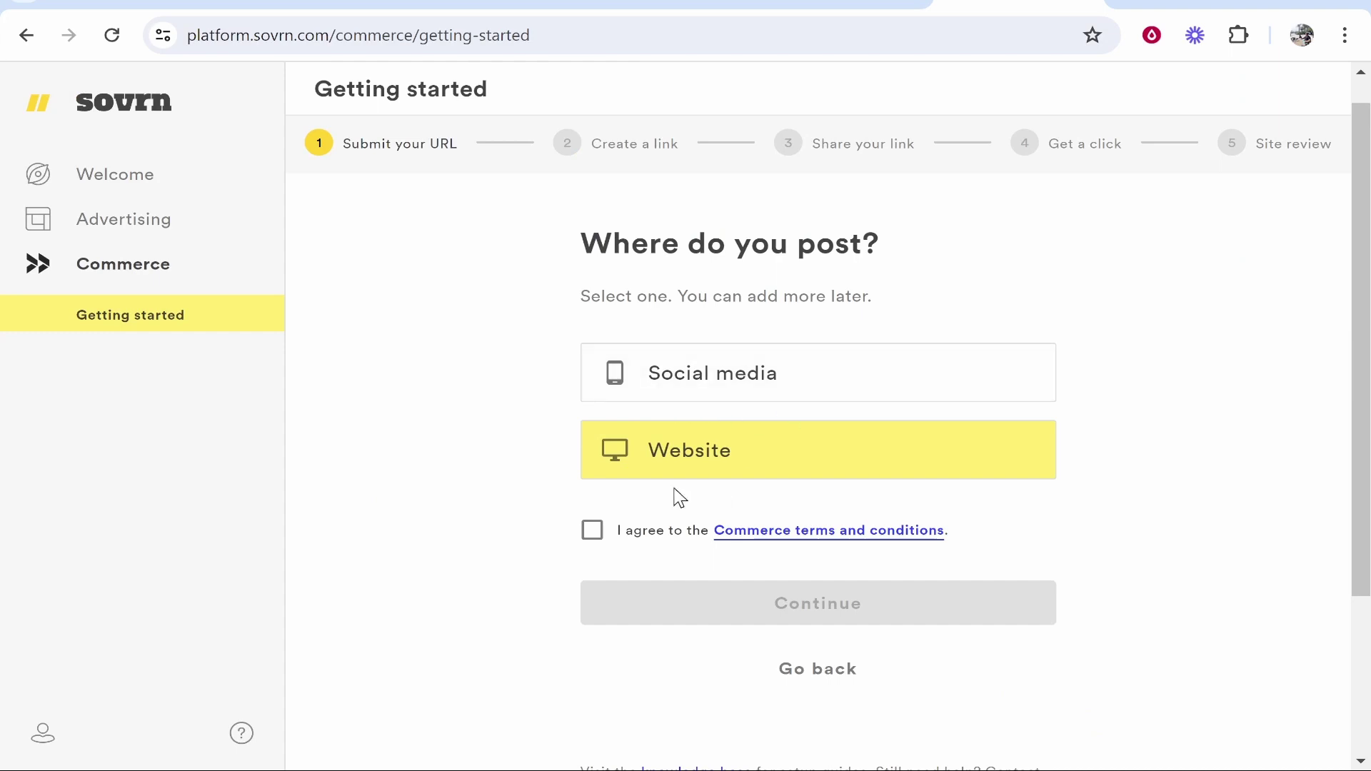
Choose Social media, accept the Commerce terms, and select YouTube as the main platform.
left_click(697, 373)
left_click(593, 530)
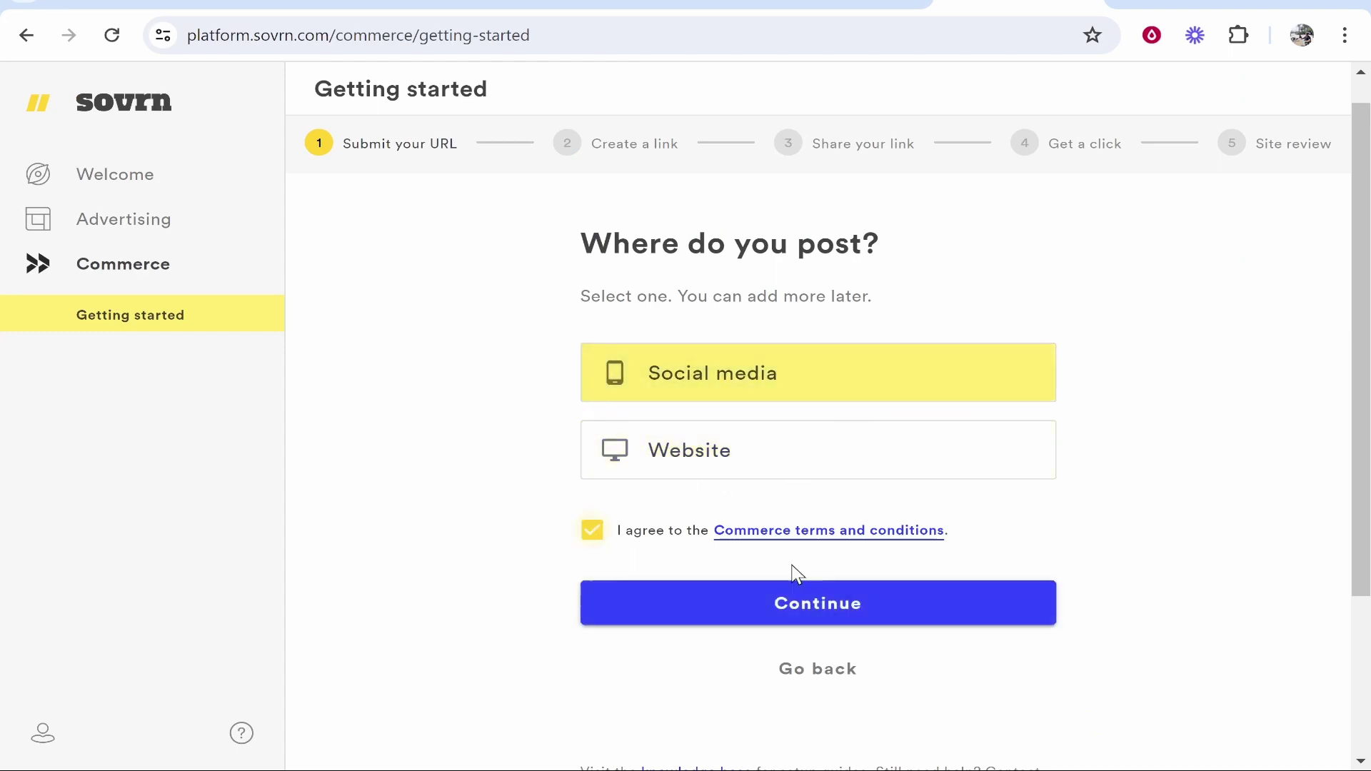
left_click(798, 600)
left_click(782, 385)
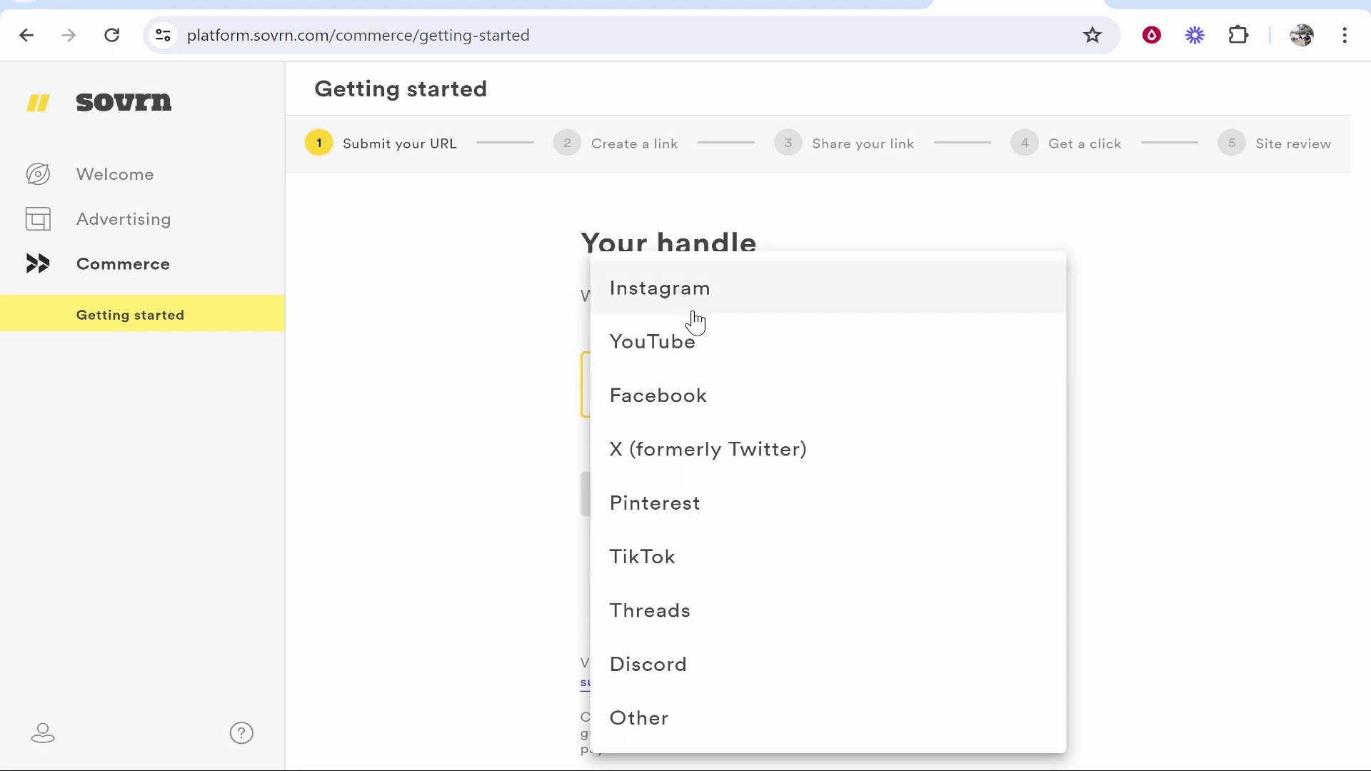
left_click(707, 364)
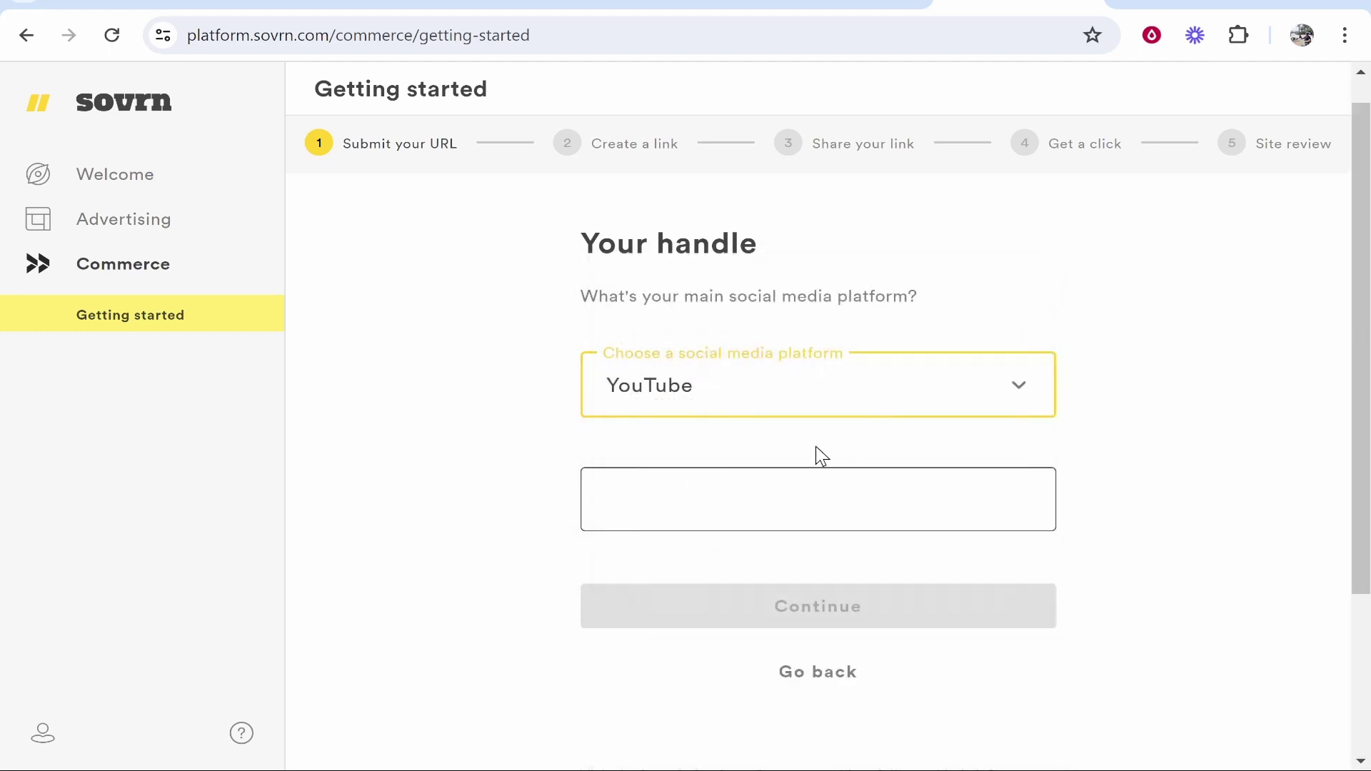
Paste the channel address as the handle, delete the 'm/channel/' prefix, and continue.
right_click(823, 499)
left_click(894, 261)
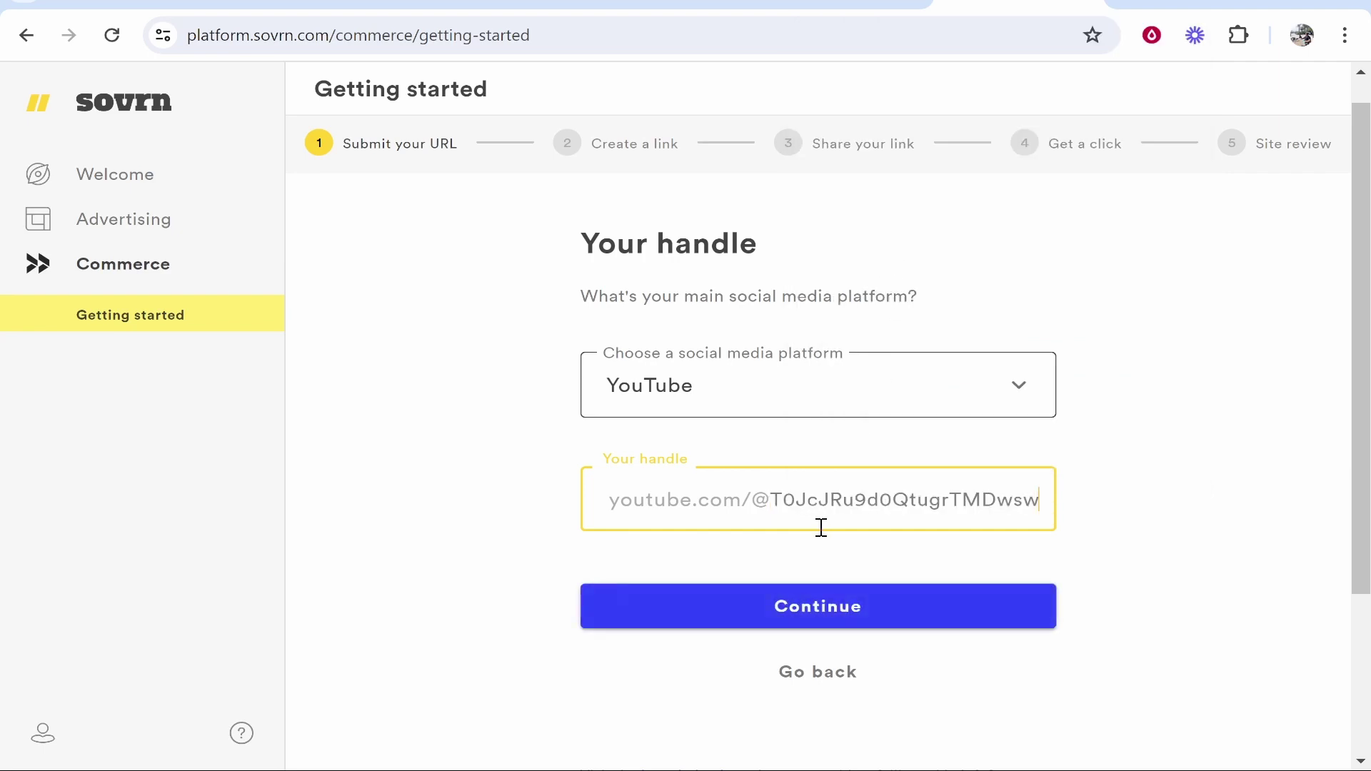
mouse_move(1038, 499)
left_mouse_down()
mouse_move(719, 499)
mouse_move(940, 500)
mouse_move(895, 501)
left_mouse_up()
left_click(783, 500)
key("Delete")
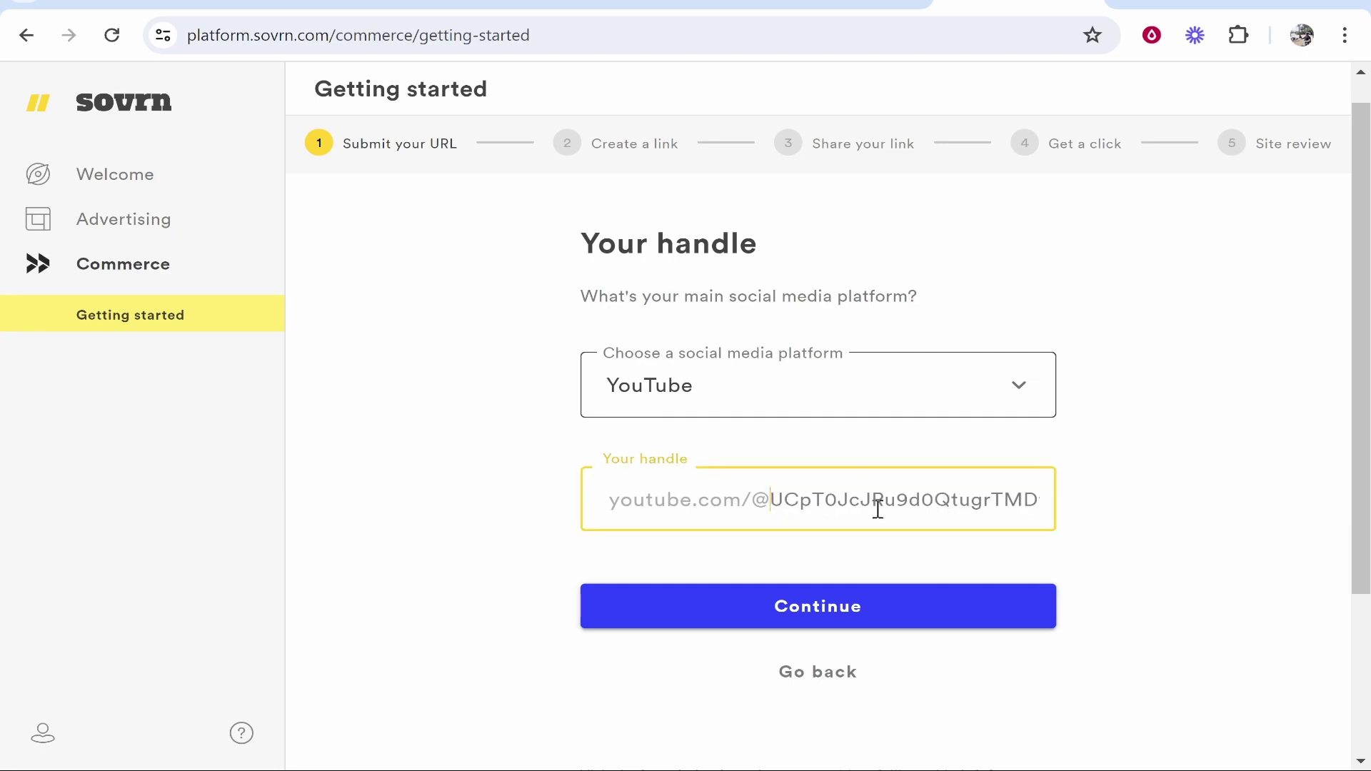
left_click_drag(774, 501, 1045, 500)
left_click(1139, 500)
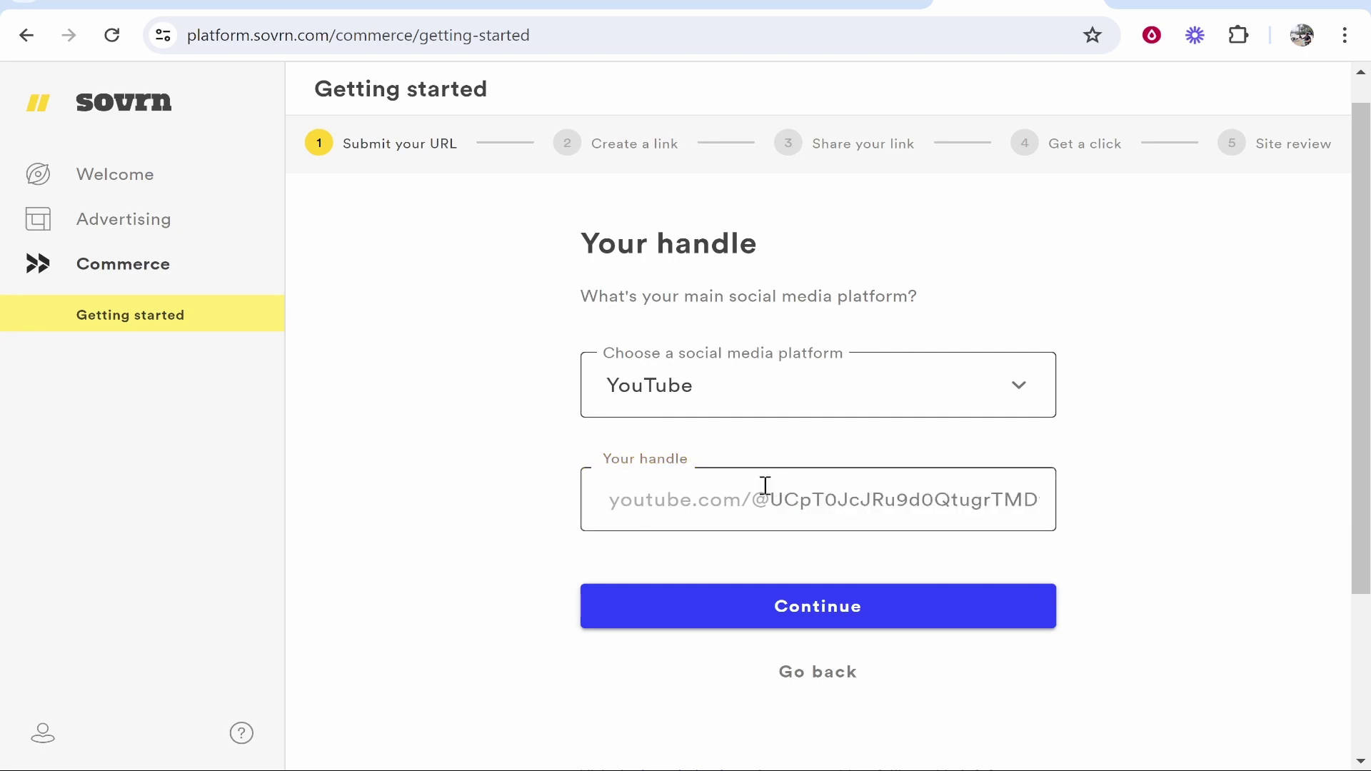
left_click_drag(768, 500, 1022, 472)
left_click(793, 606)
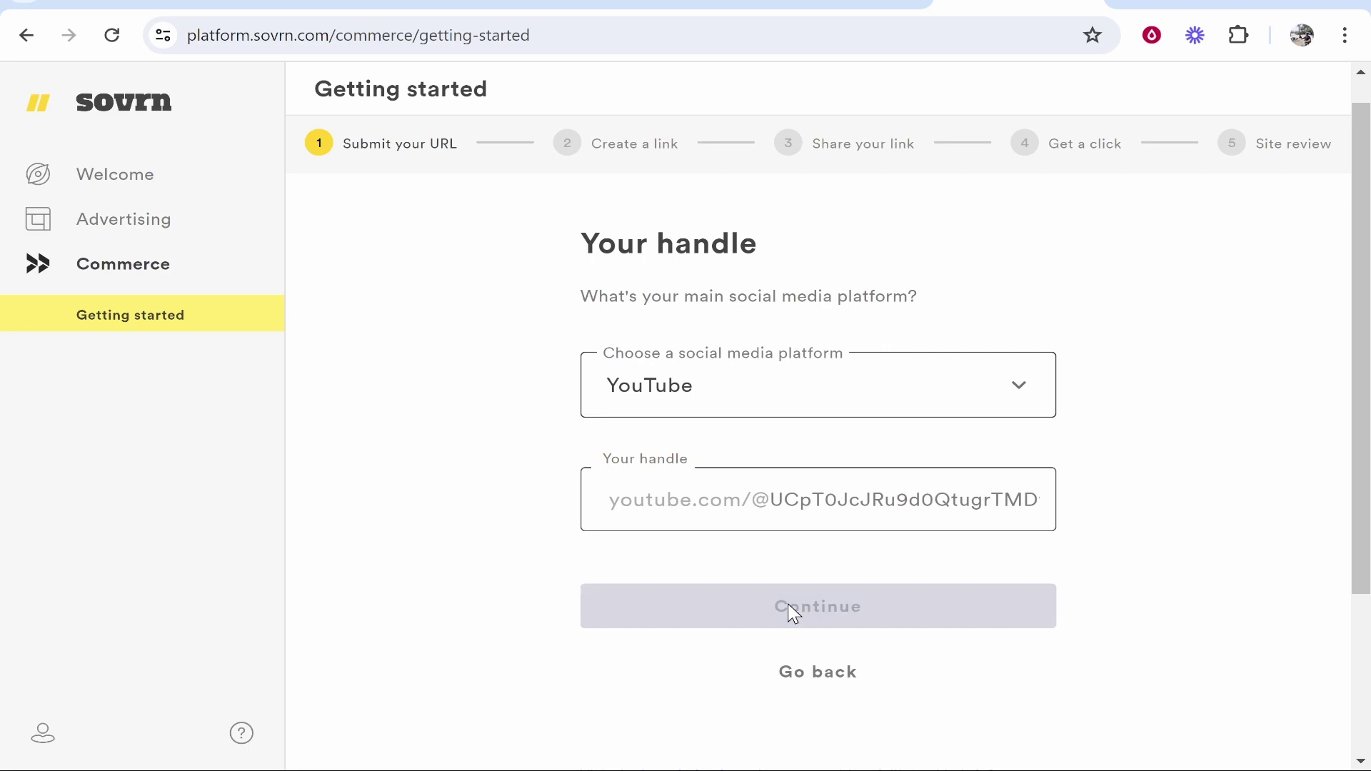
Read the Create your first affiliate link instructions, then open Walmart's link in a new tab.
left_click_drag(589, 247, 1013, 244)
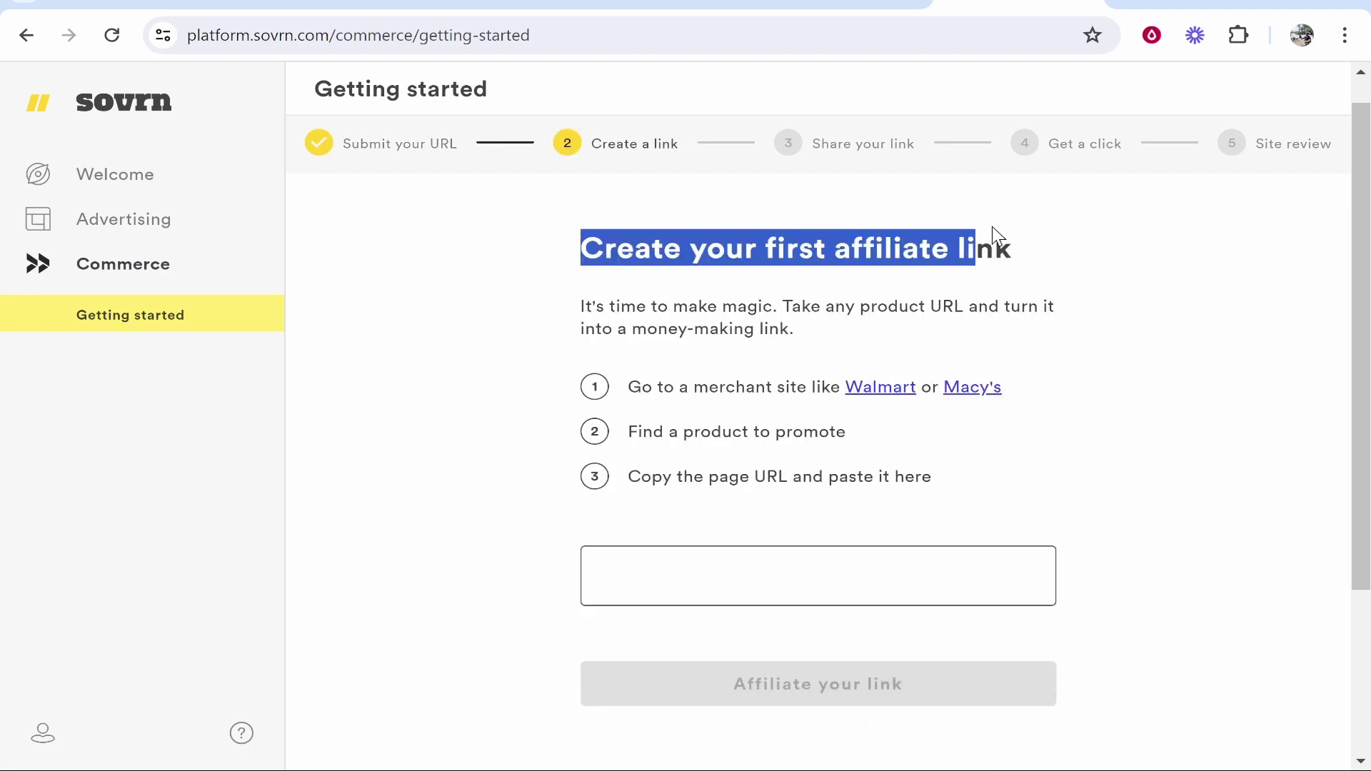
left_click(1012, 244)
left_click_drag(782, 306, 1062, 309)
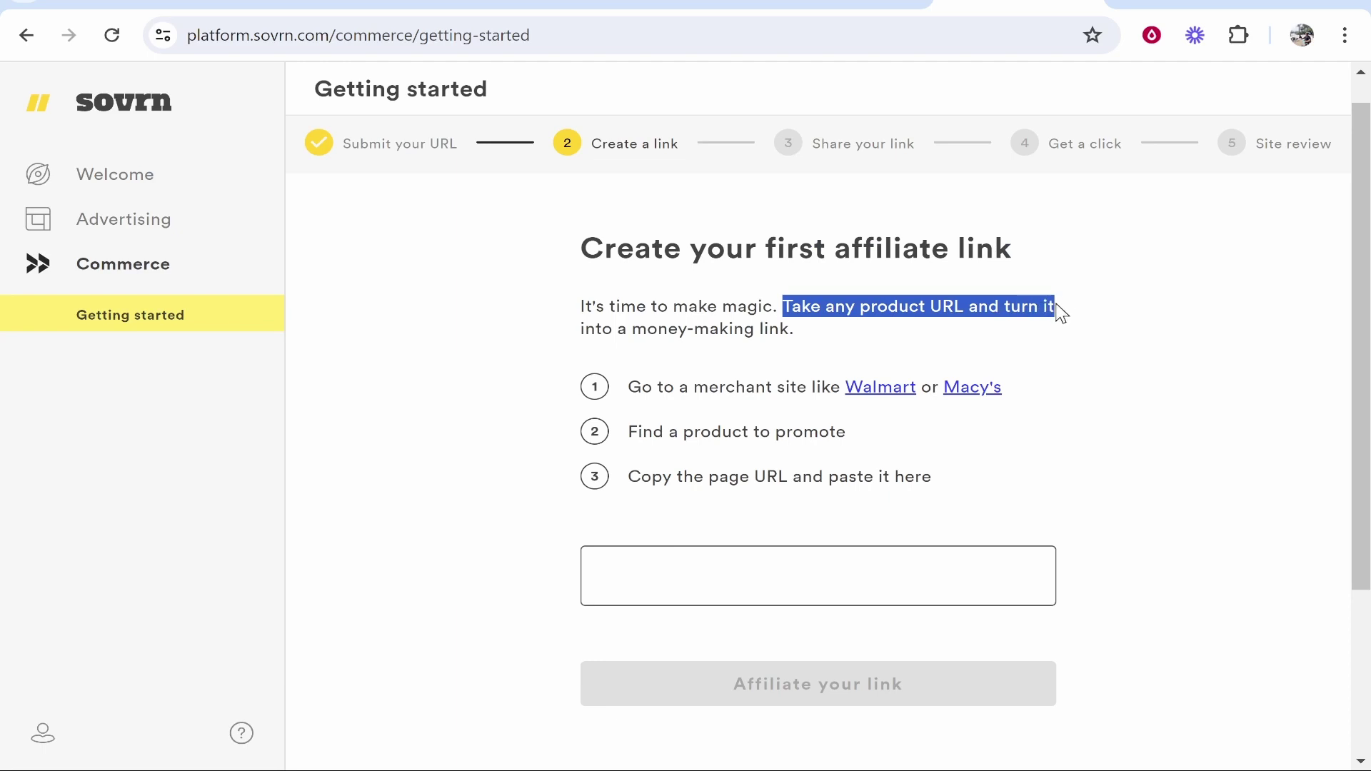
left_click(1062, 309)
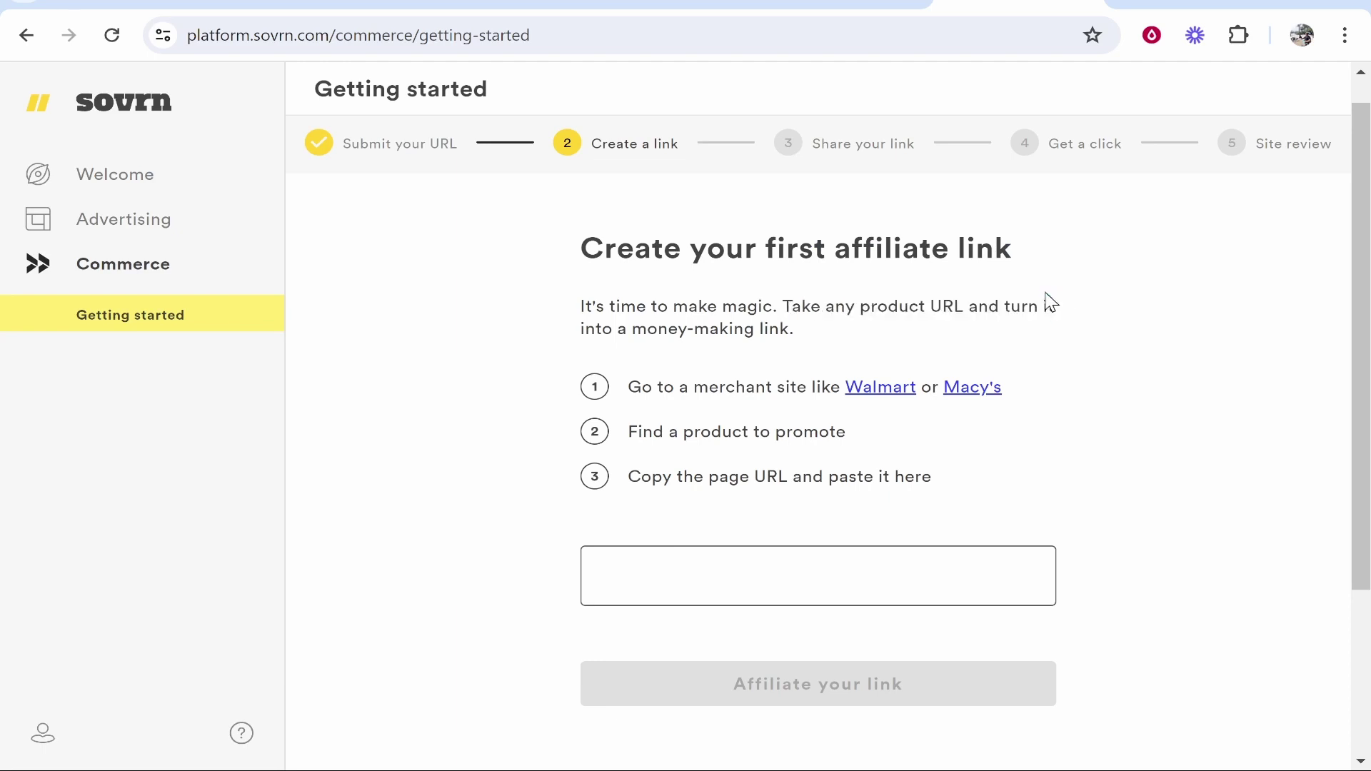
right_click(881, 392)
left_click(997, 46)
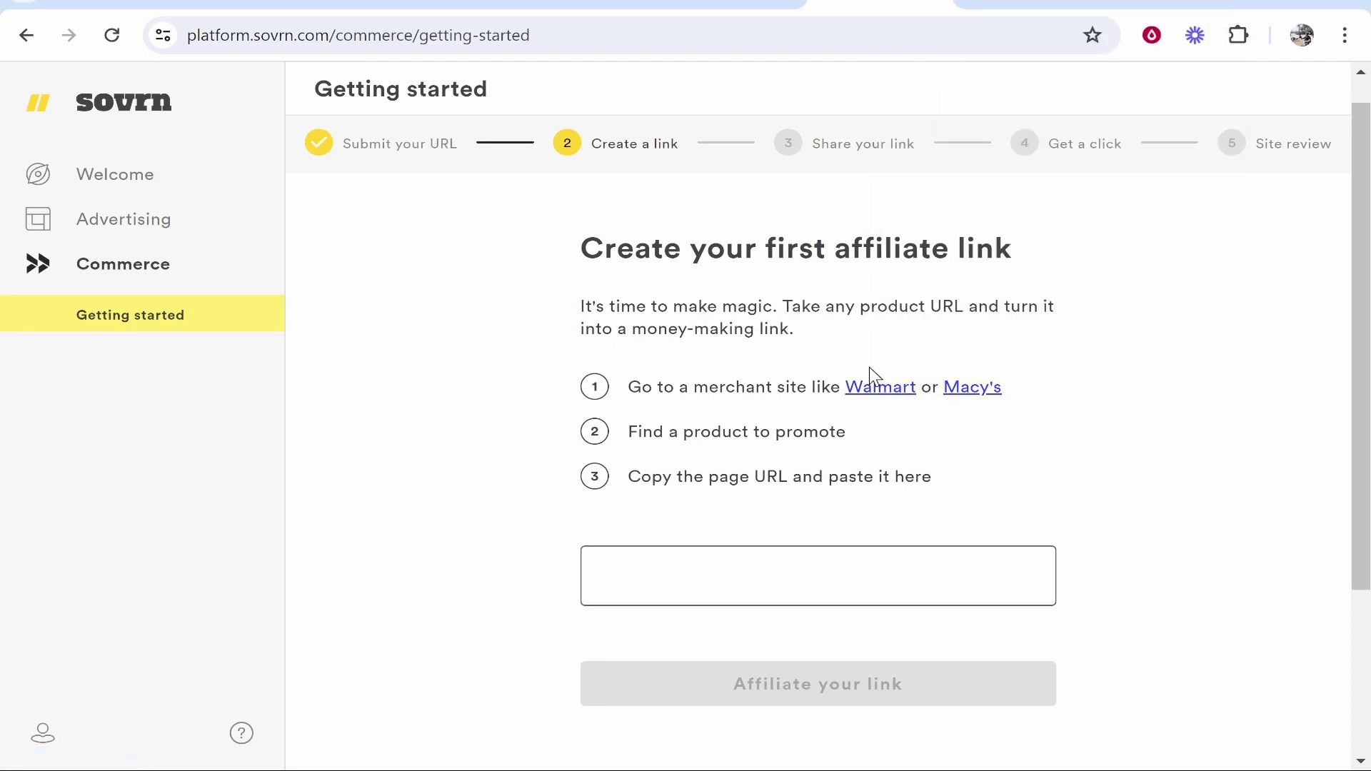
key("ctrl+Tab")
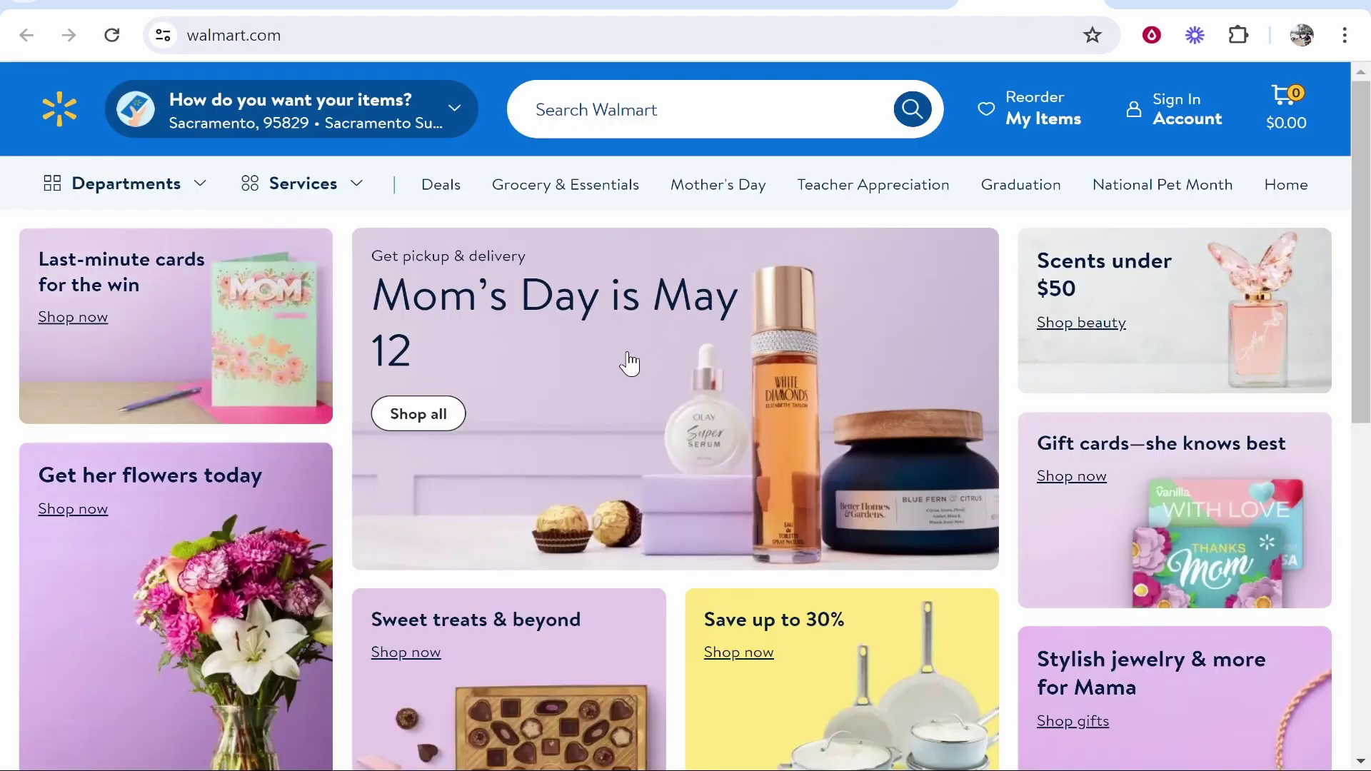
Open the 144 Piece Happy Mother's Day dinnerware product, copy its URL, and return to Sovrn.
left_click(518, 397)
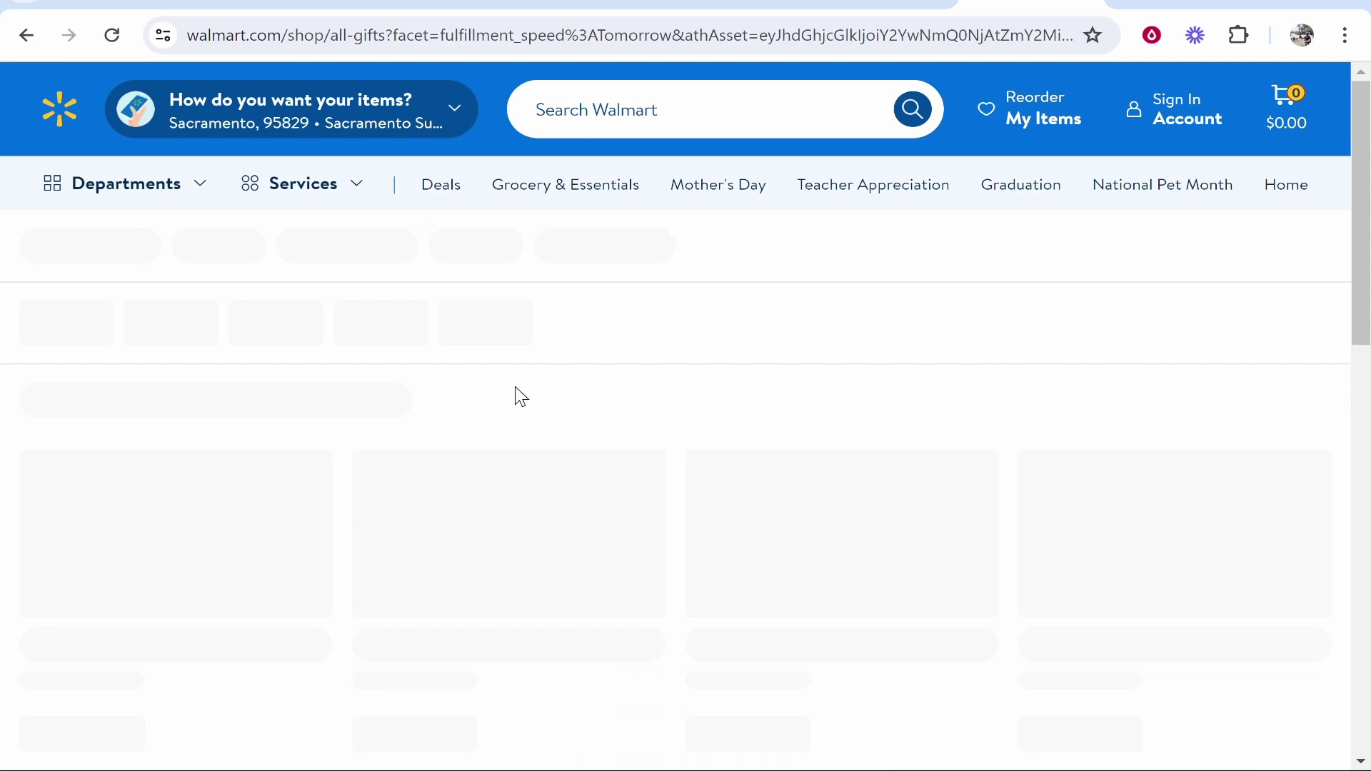
scroll(518, 397, "down", 3)
scroll(514, 390, "down", 3)
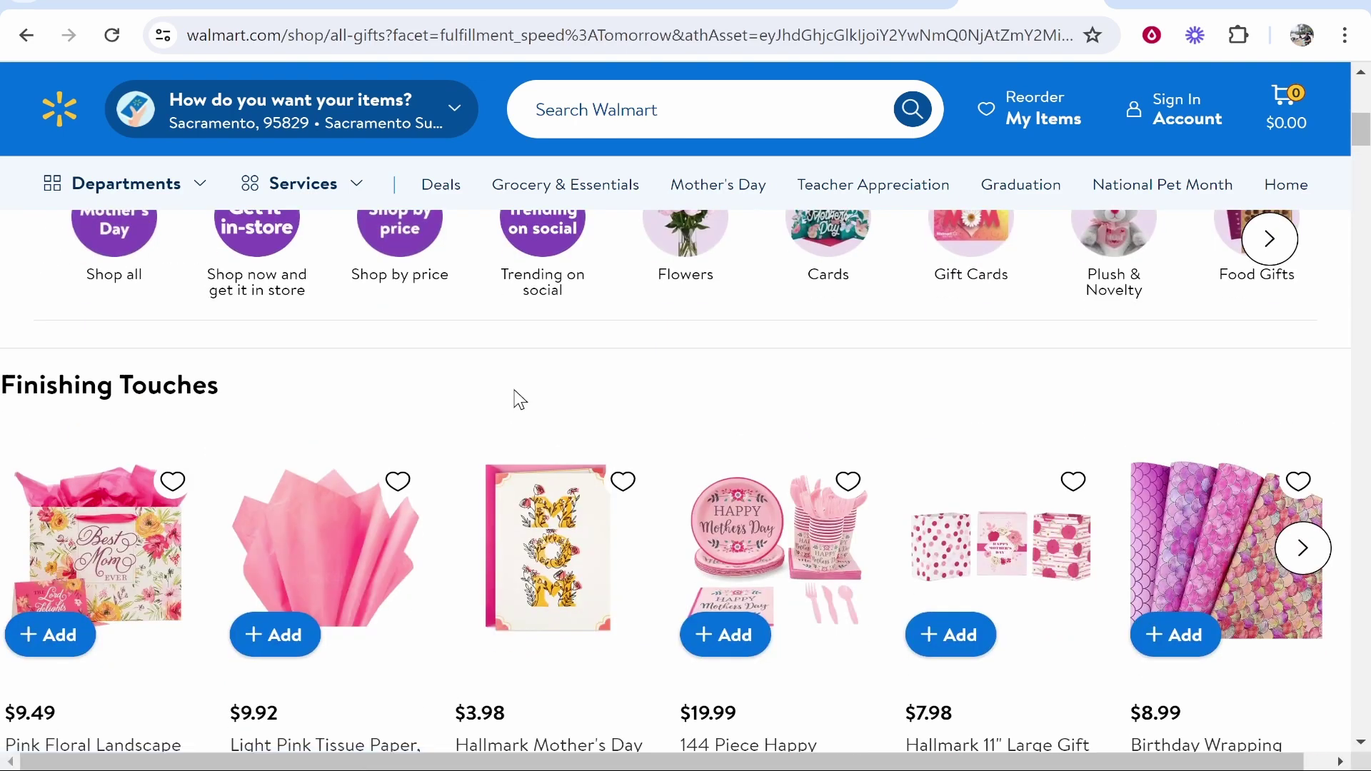
scroll(514, 390, "down", 3)
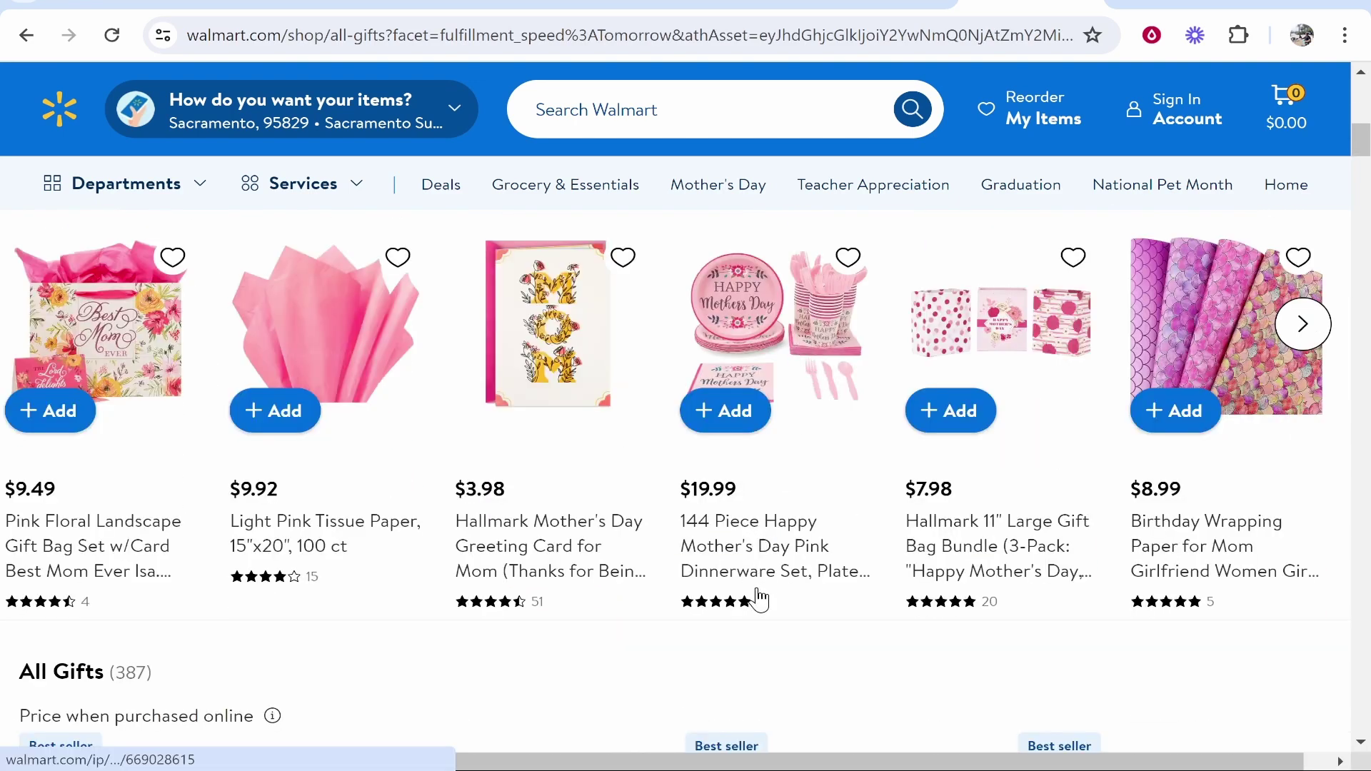
left_click(775, 552)
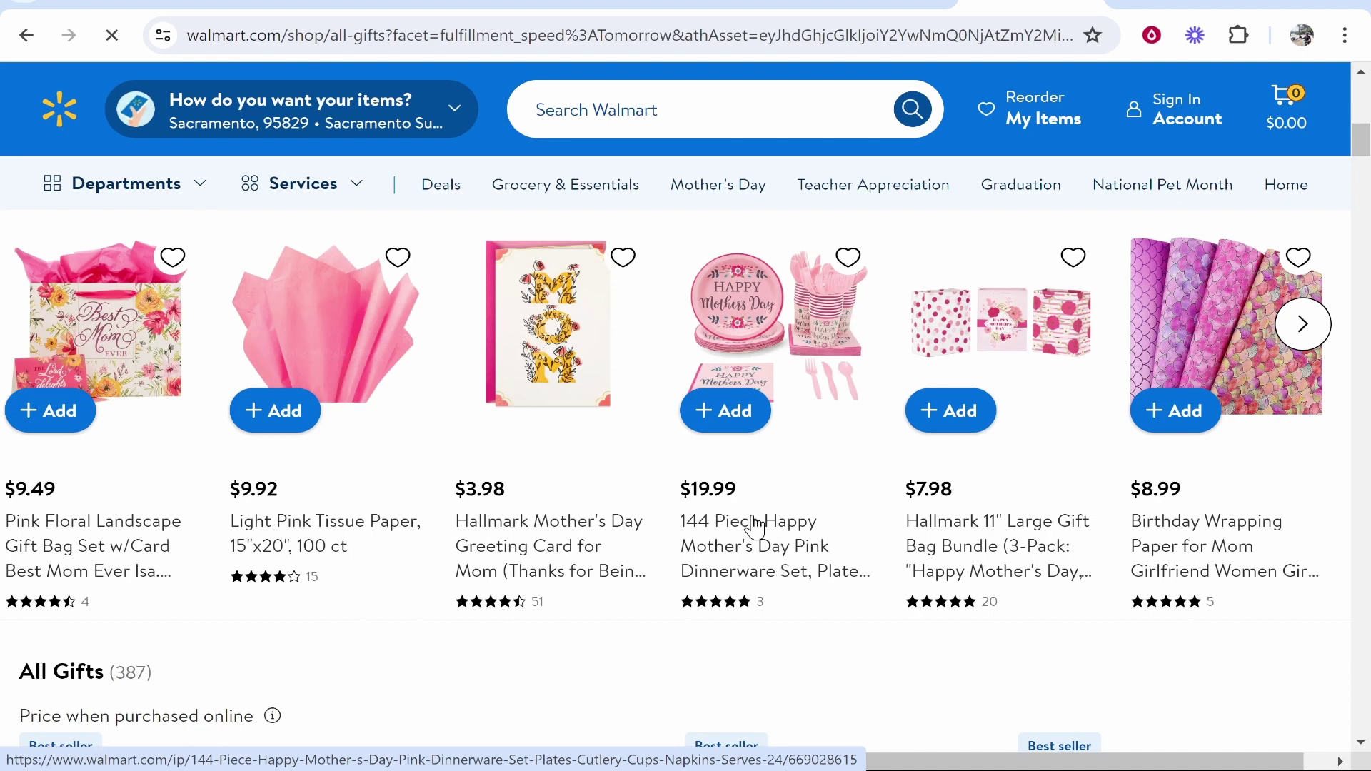
left_click(653, 36)
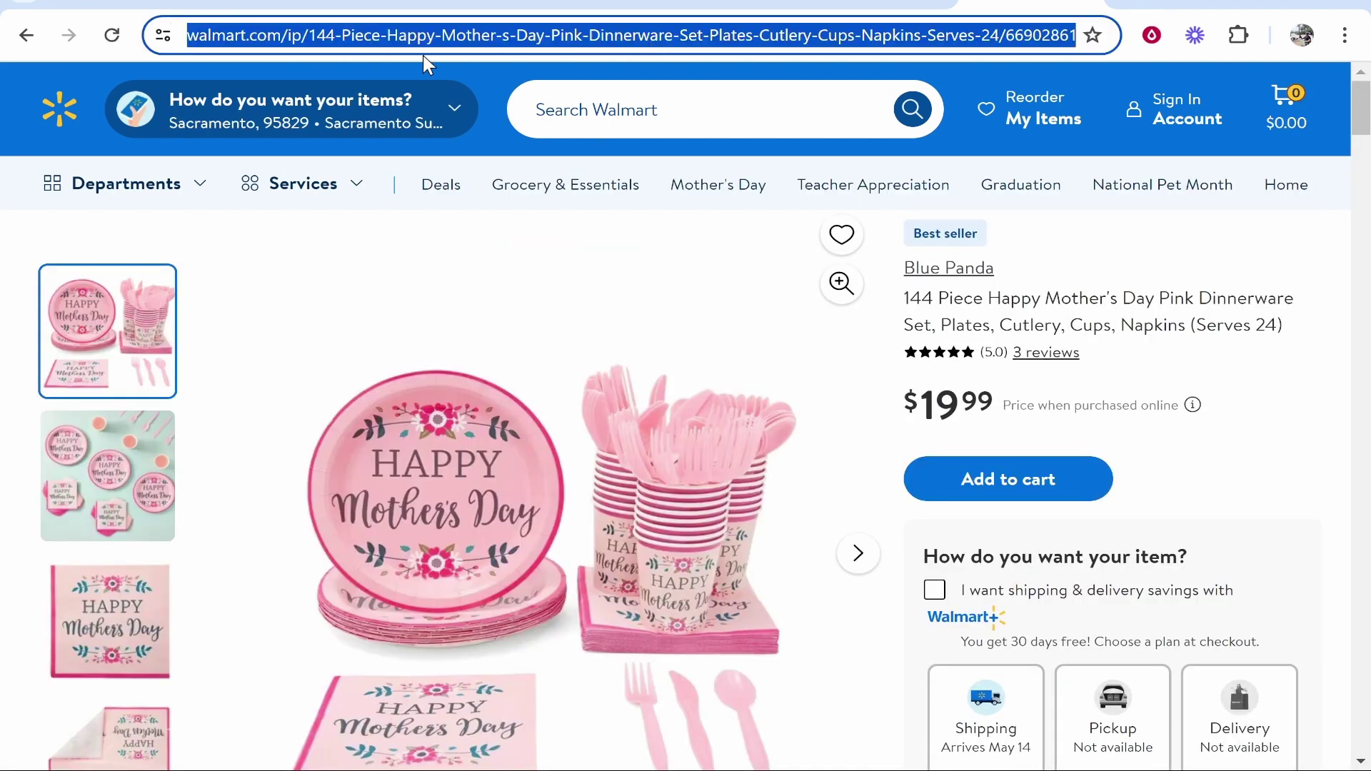
right_click(478, 58)
left_click(549, 260)
key("ctrl+Tab")
Paste the Walmart product URL into the Product URL field and generate the affiliate link.
left_click(781, 577)
right_click(782, 552)
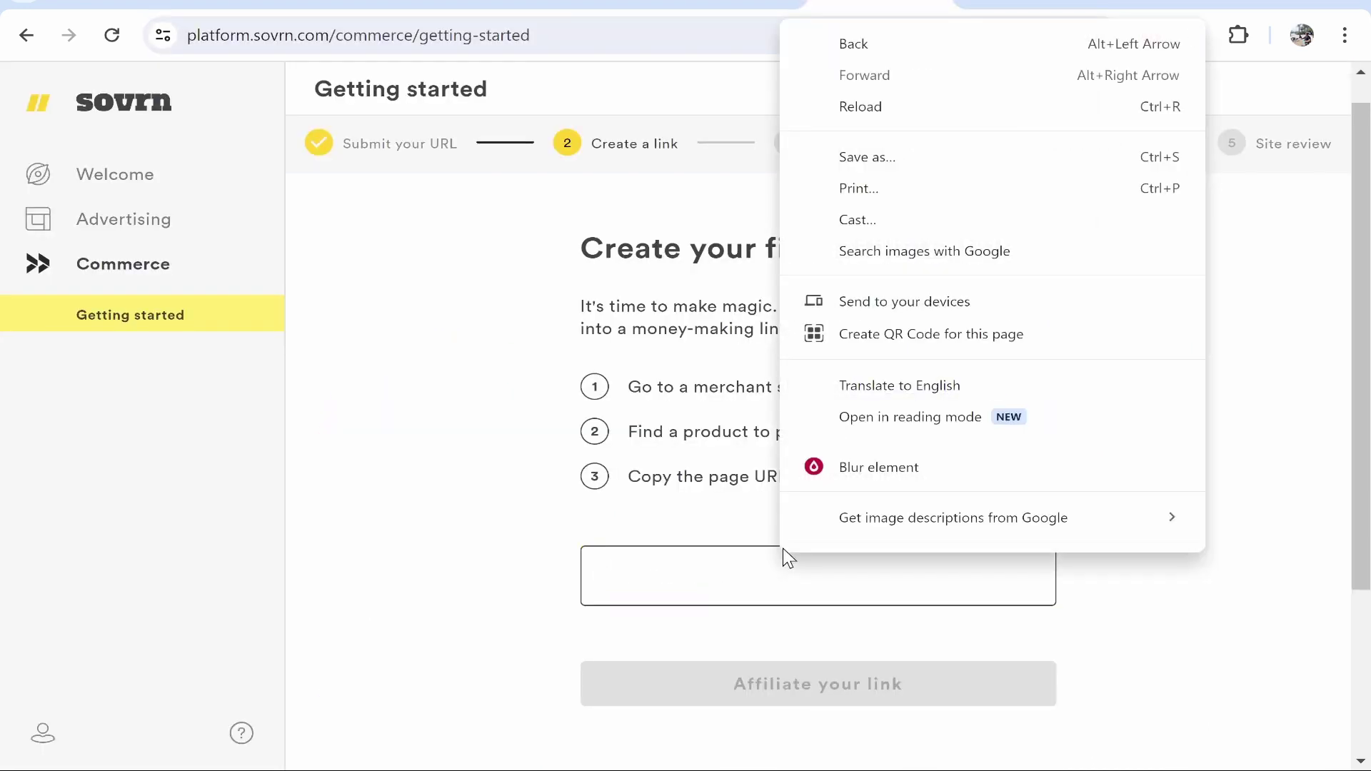
left_click(847, 332)
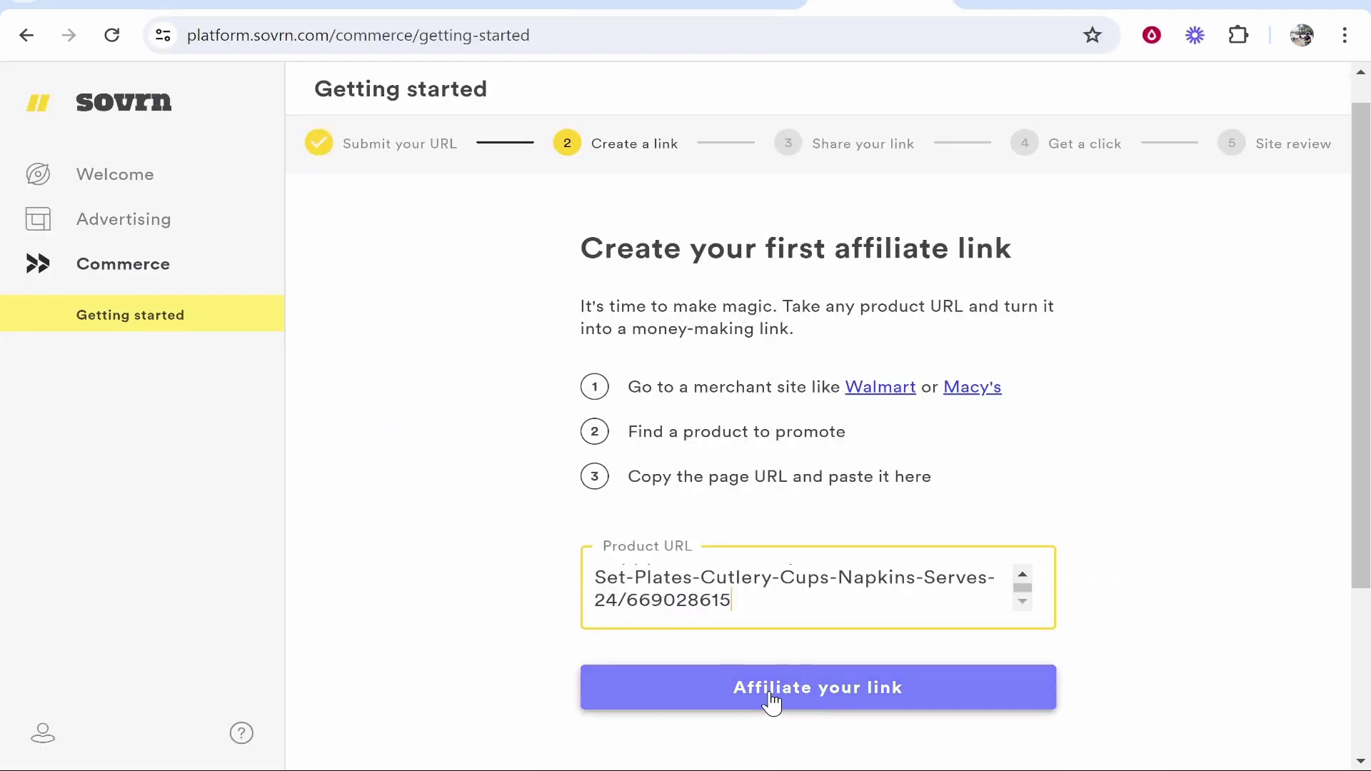
left_click(820, 697)
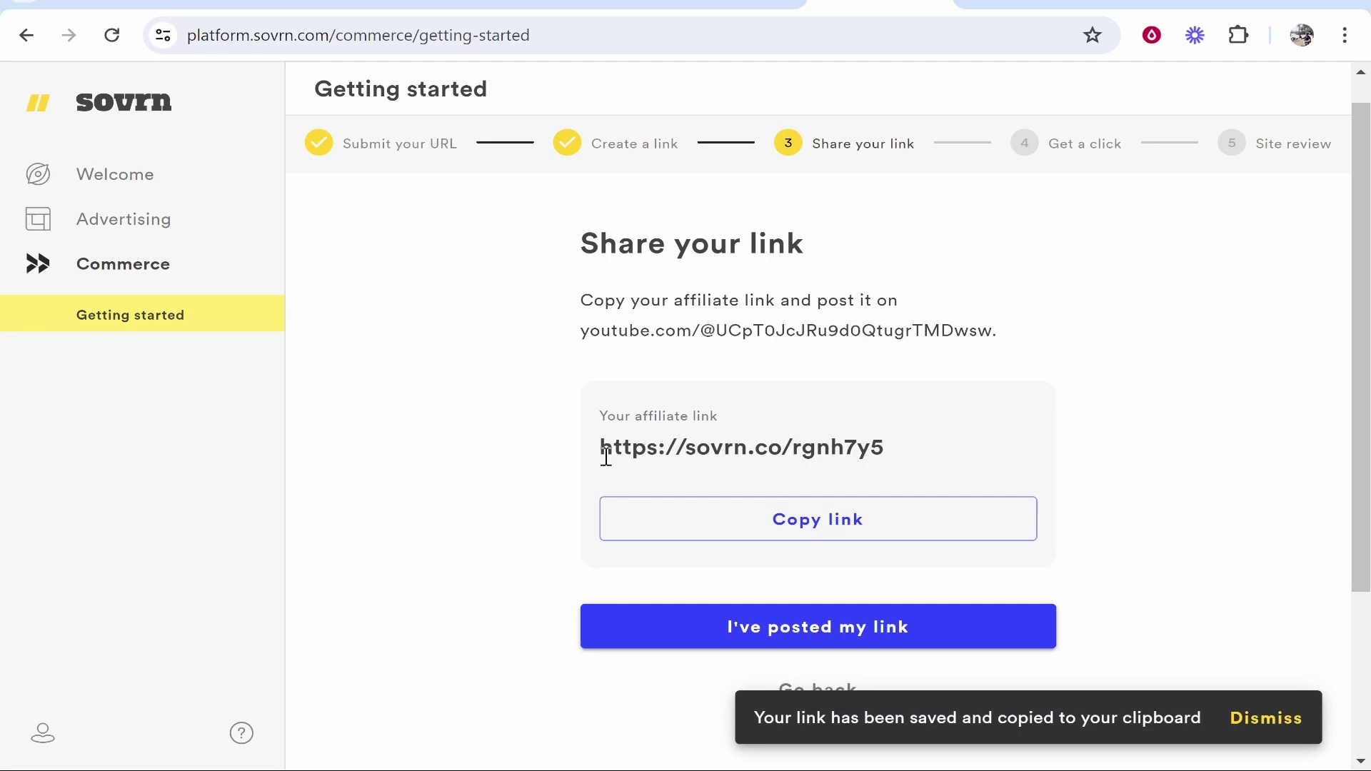
Review the new sovrn.co/rgnh7y5 link and the YouTube channel address on the Share step.
left_click_drag(600, 448, 889, 446)
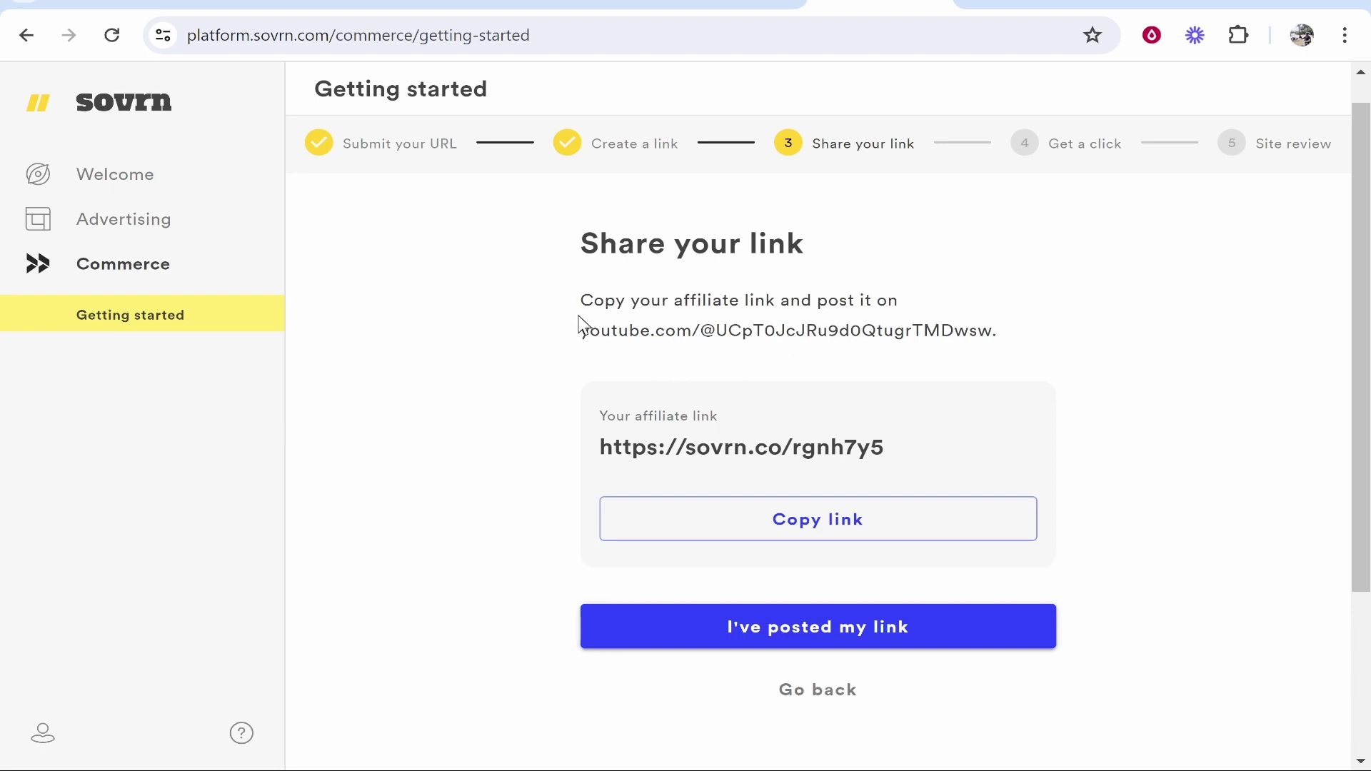
left_click_drag(580, 329, 1008, 329)
left_click(1007, 329)
left_click_drag(581, 330, 996, 330)
left_click(889, 579)
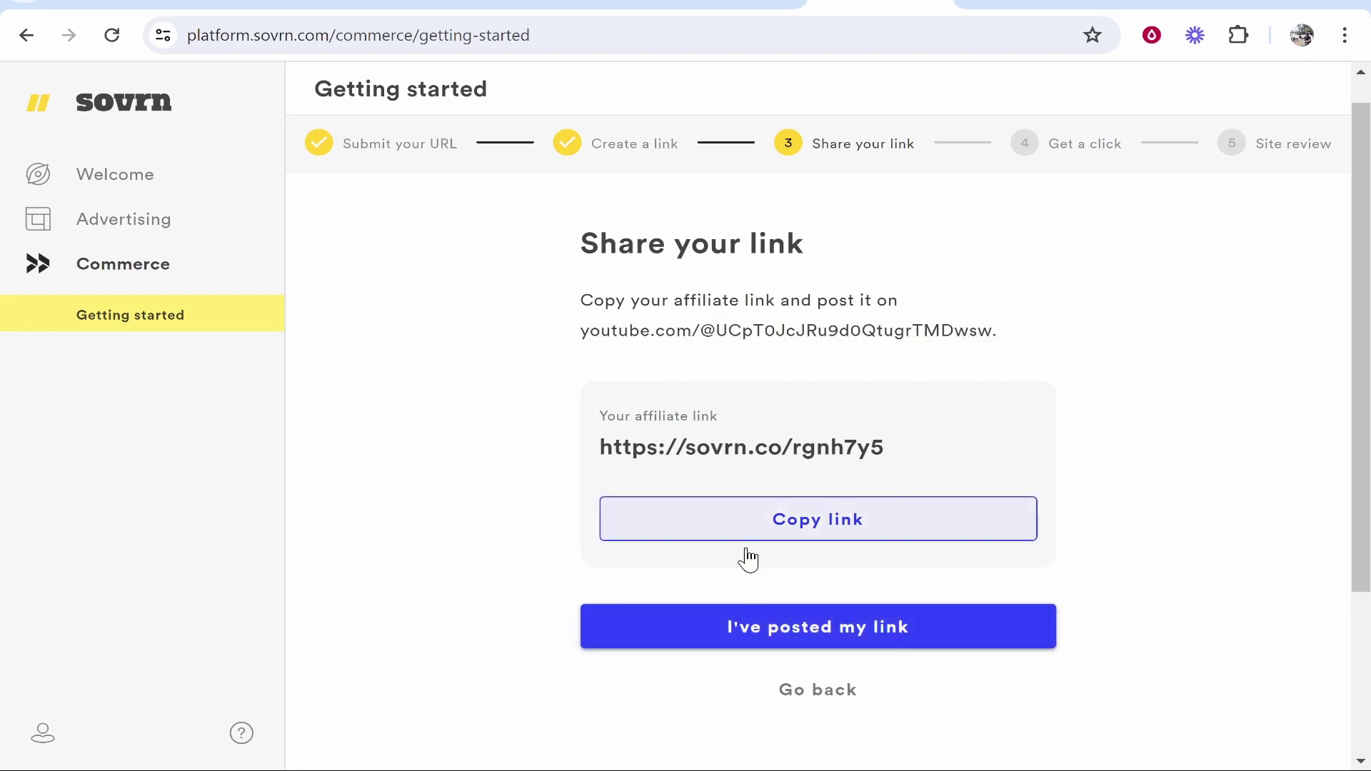
Confirm the affiliate link has been posted and review the One last step page.
left_click(898, 627)
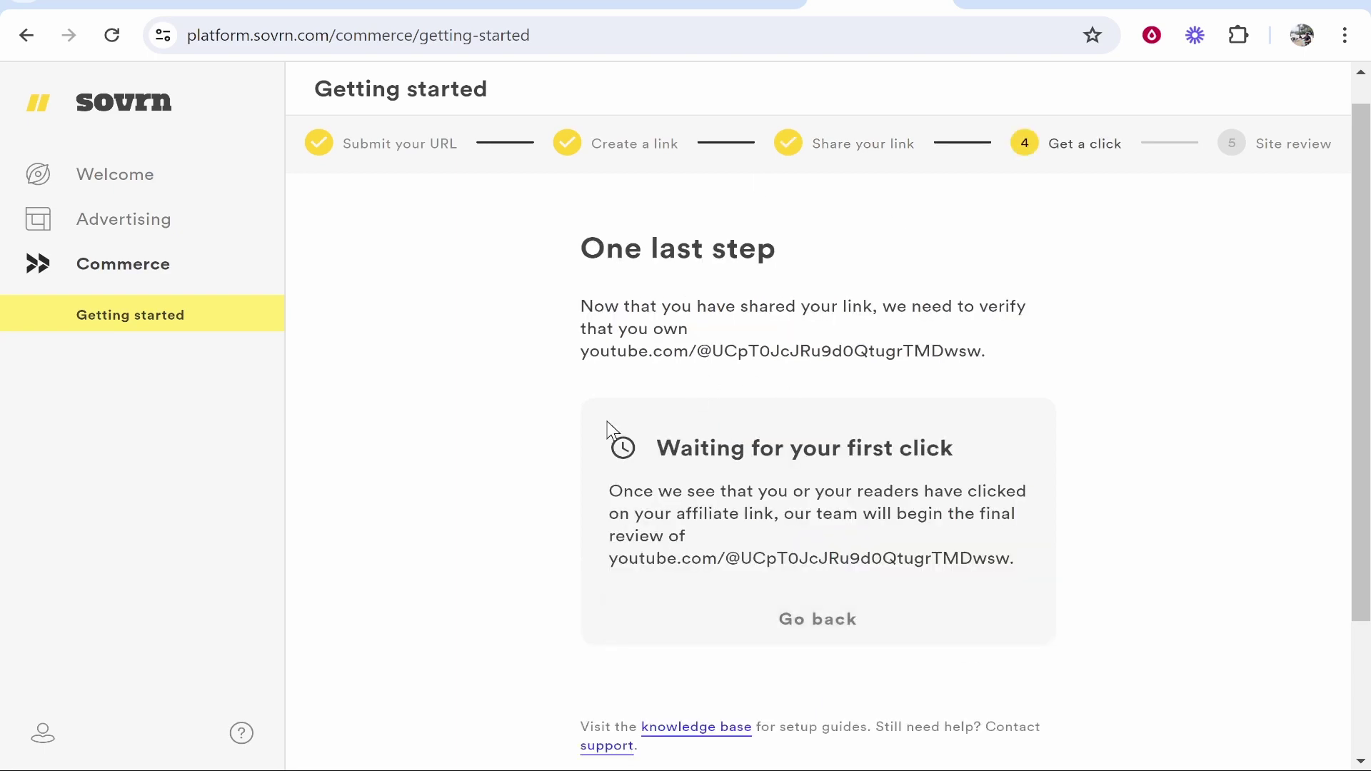
left_click_drag(582, 253, 792, 255)
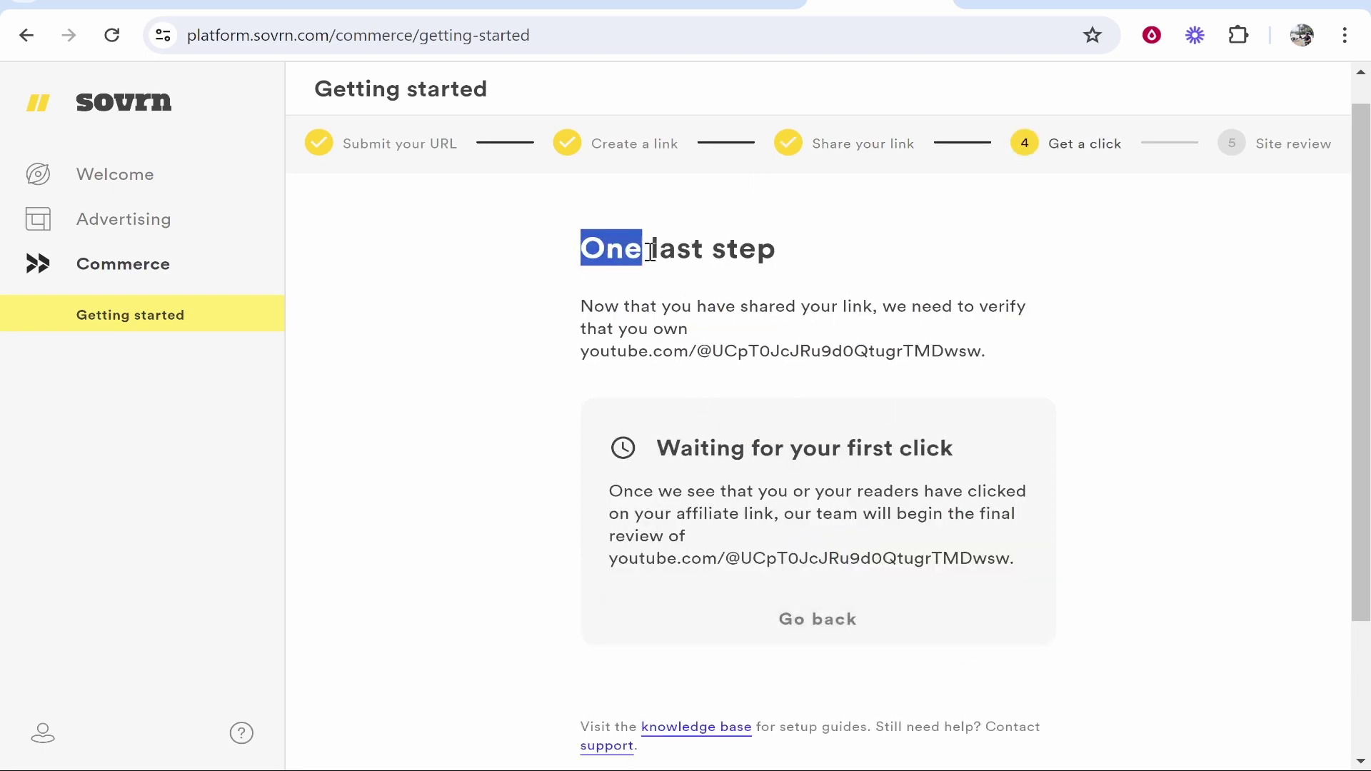
left_click(791, 256)
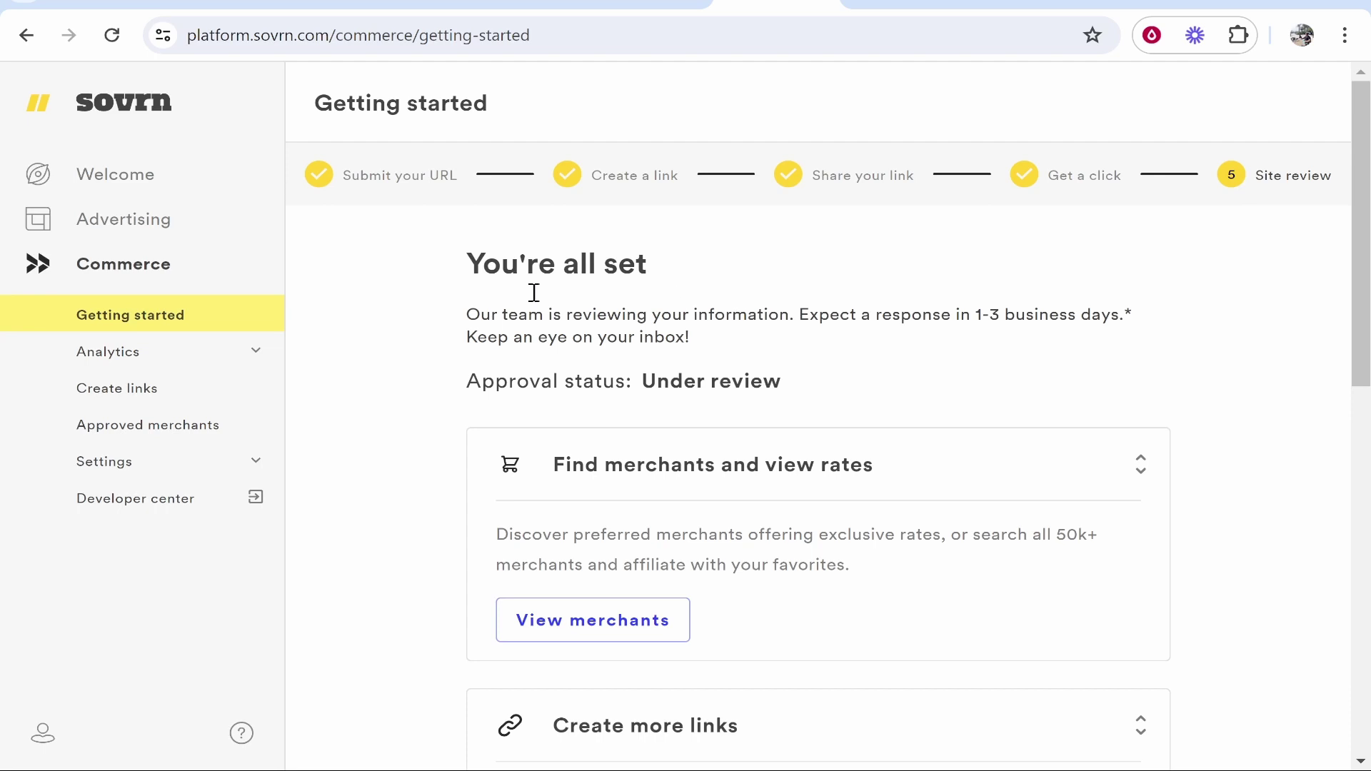
Check the Under review status and 1-3 business day estimate, then choose View merchants.
left_click_drag(468, 383, 784, 383)
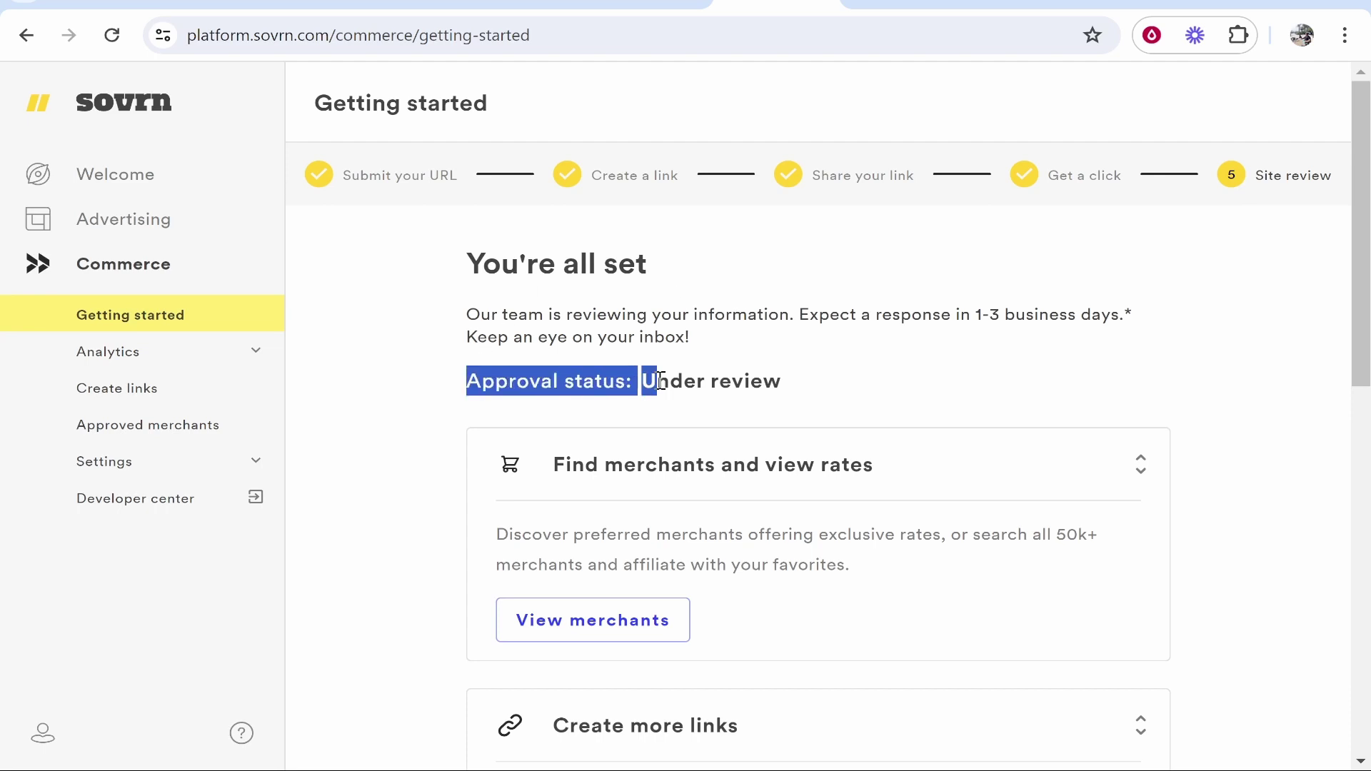
left_click(767, 320)
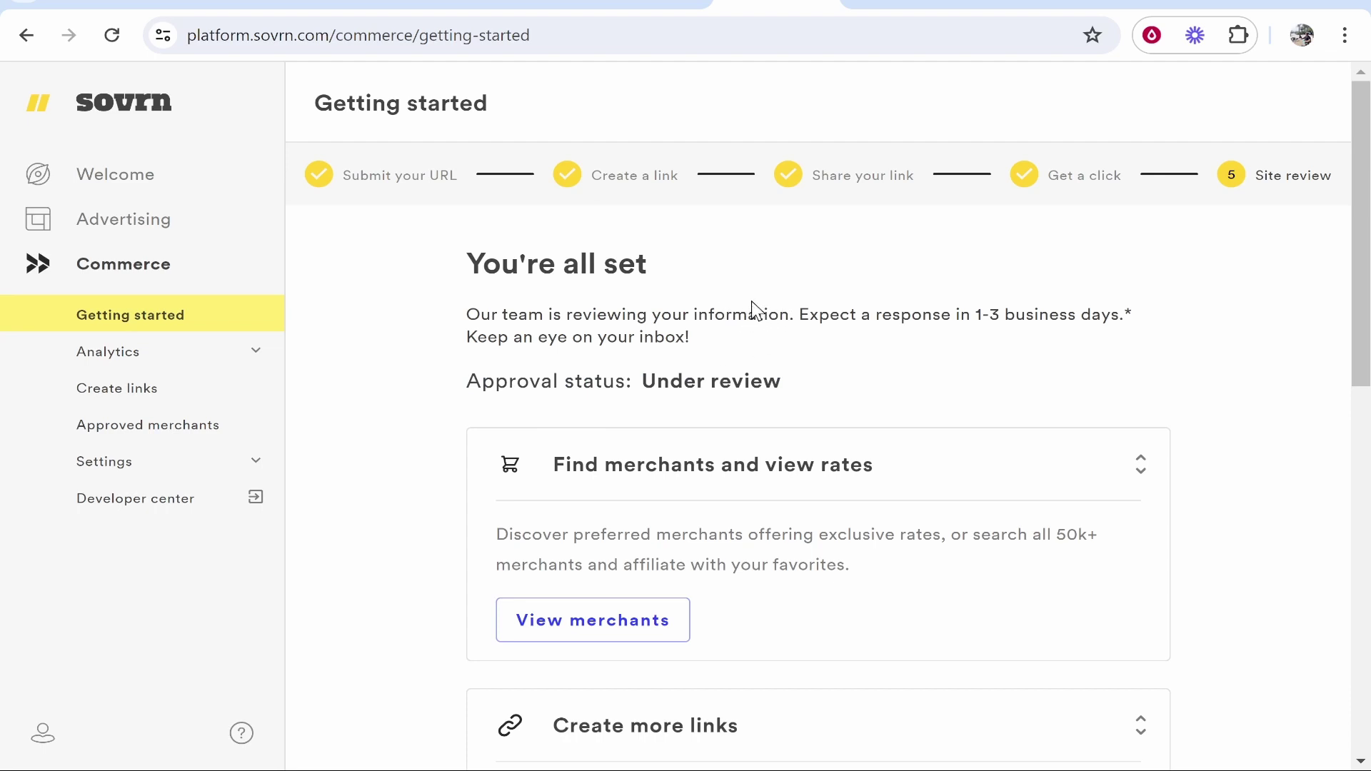
left_click_drag(804, 312, 1125, 313)
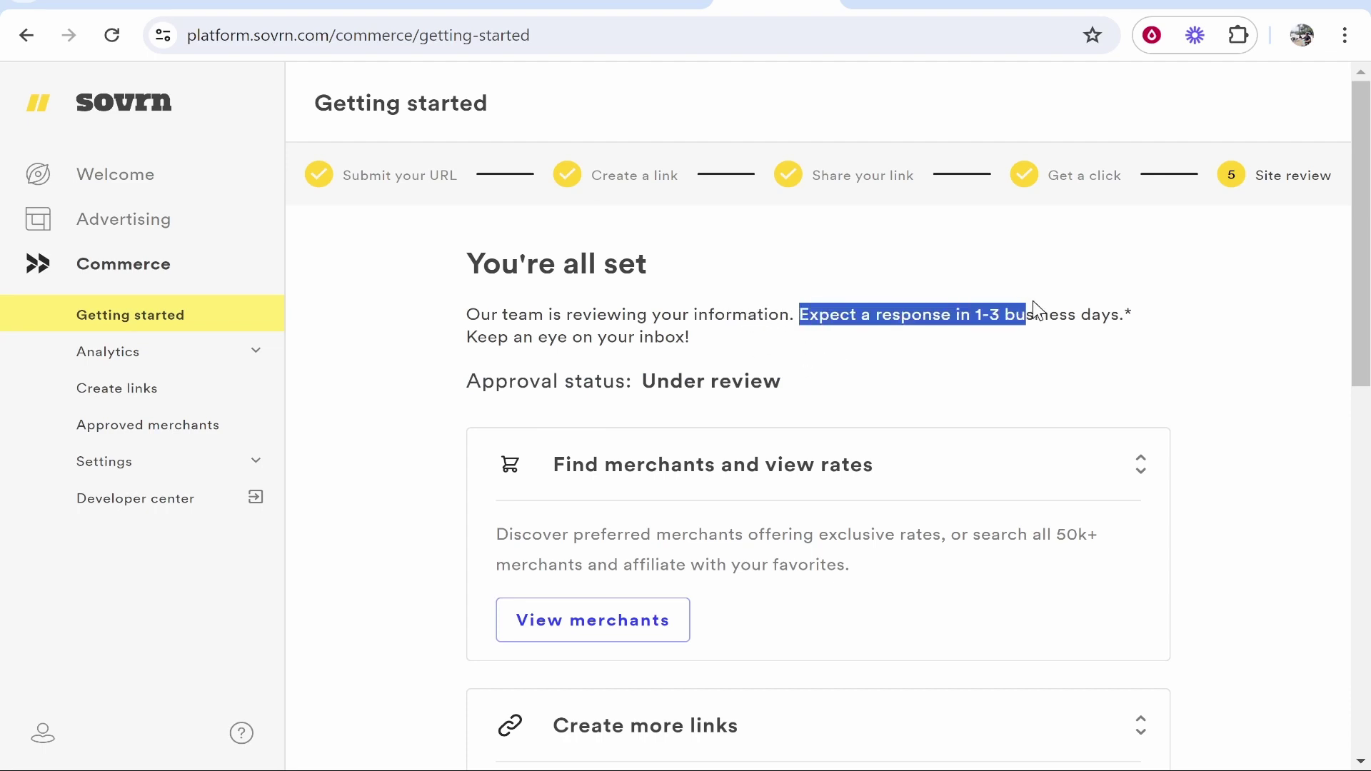
left_click(1069, 305)
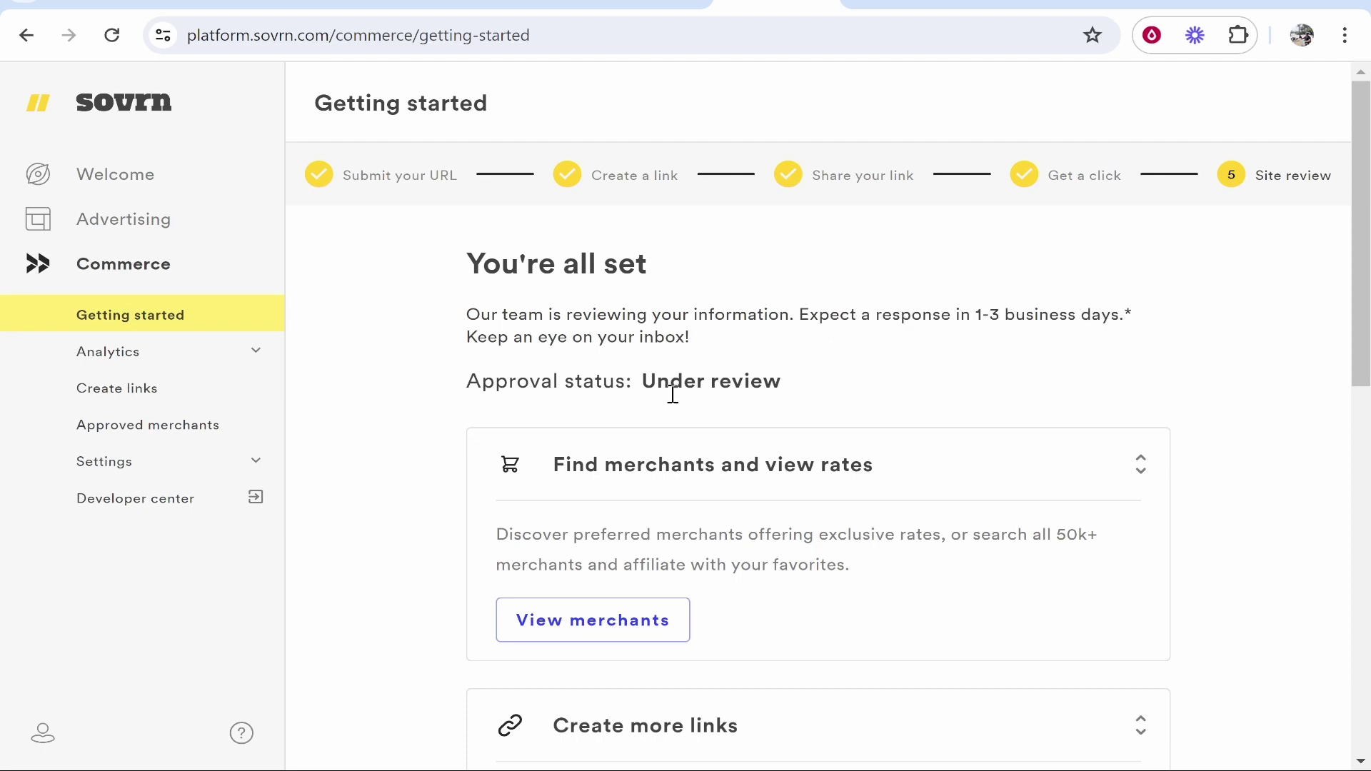
scroll(793, 493, "down", 2)
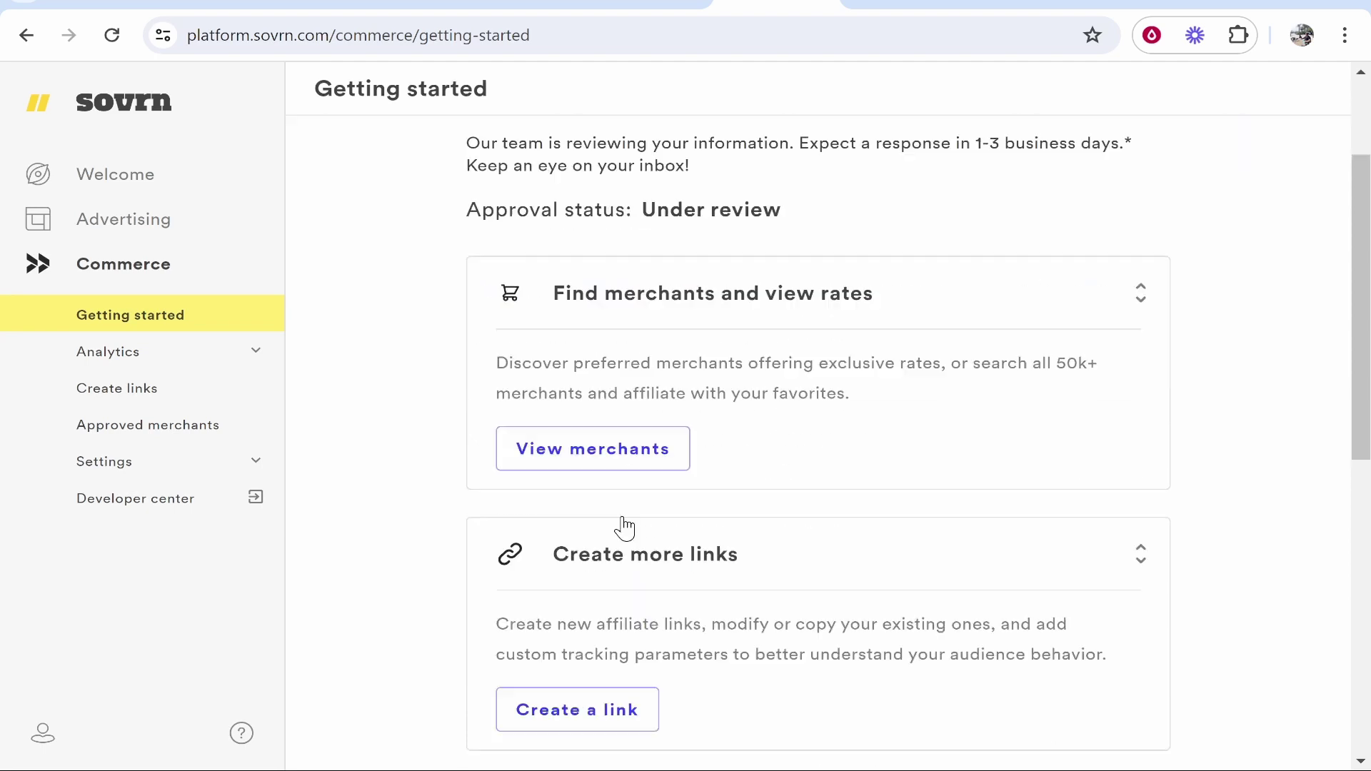
scroll(643, 515, "down", 1)
left_click(576, 396)
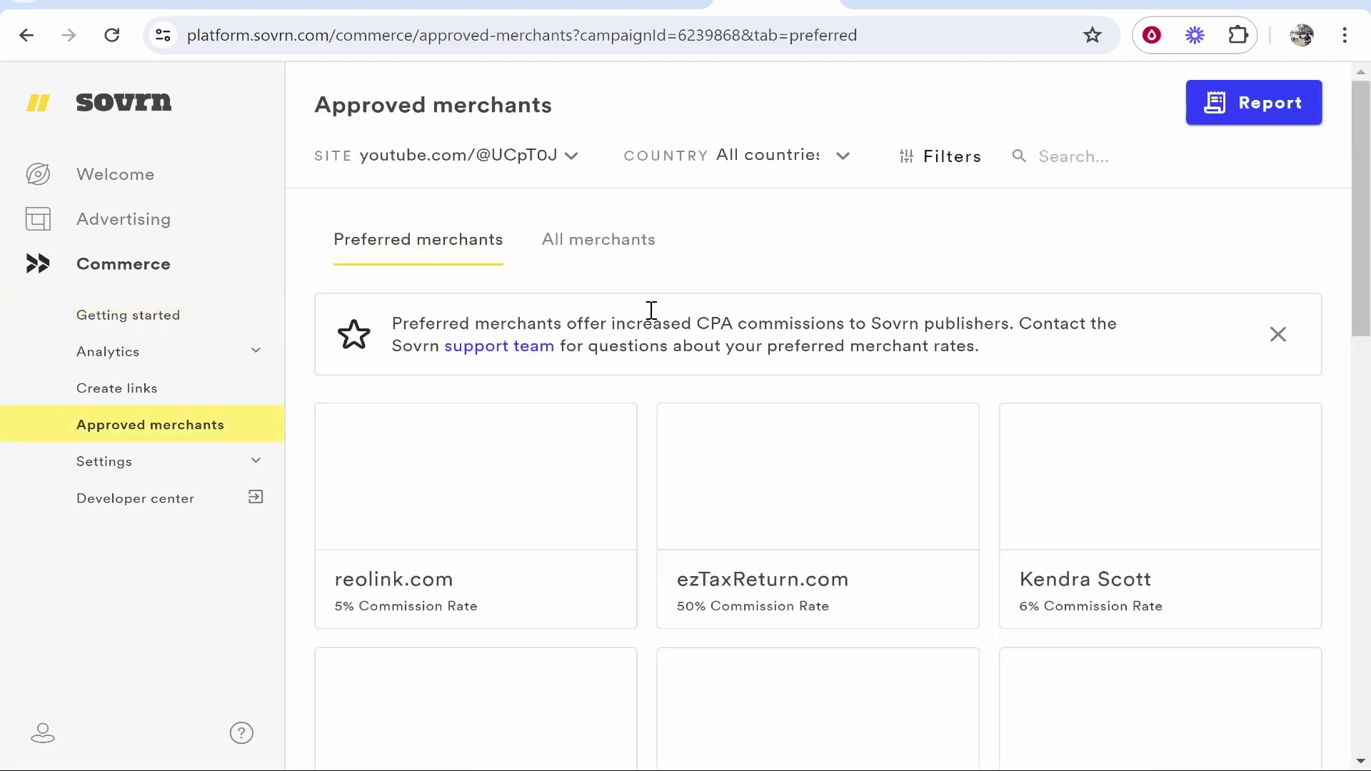
scroll(772, 464, "down", 2)
scroll(771, 465, "down", 3)
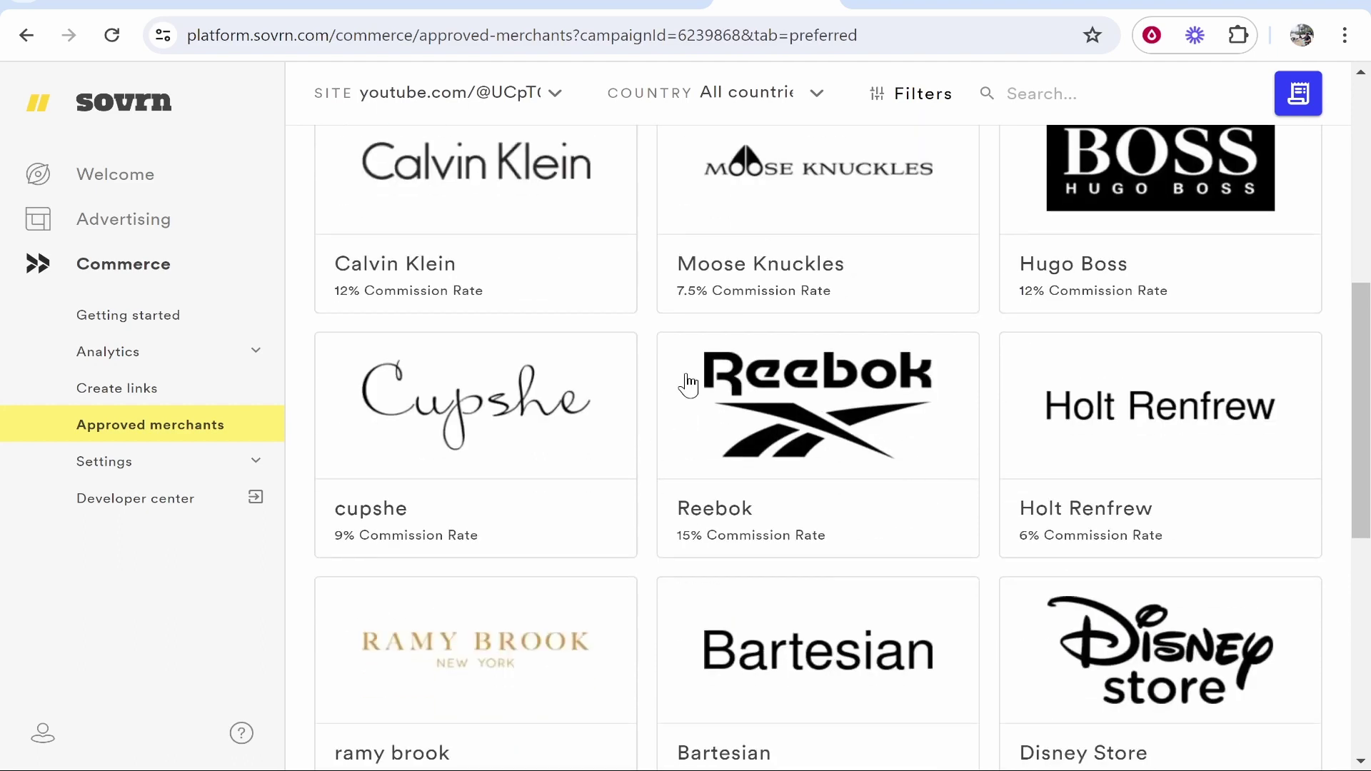